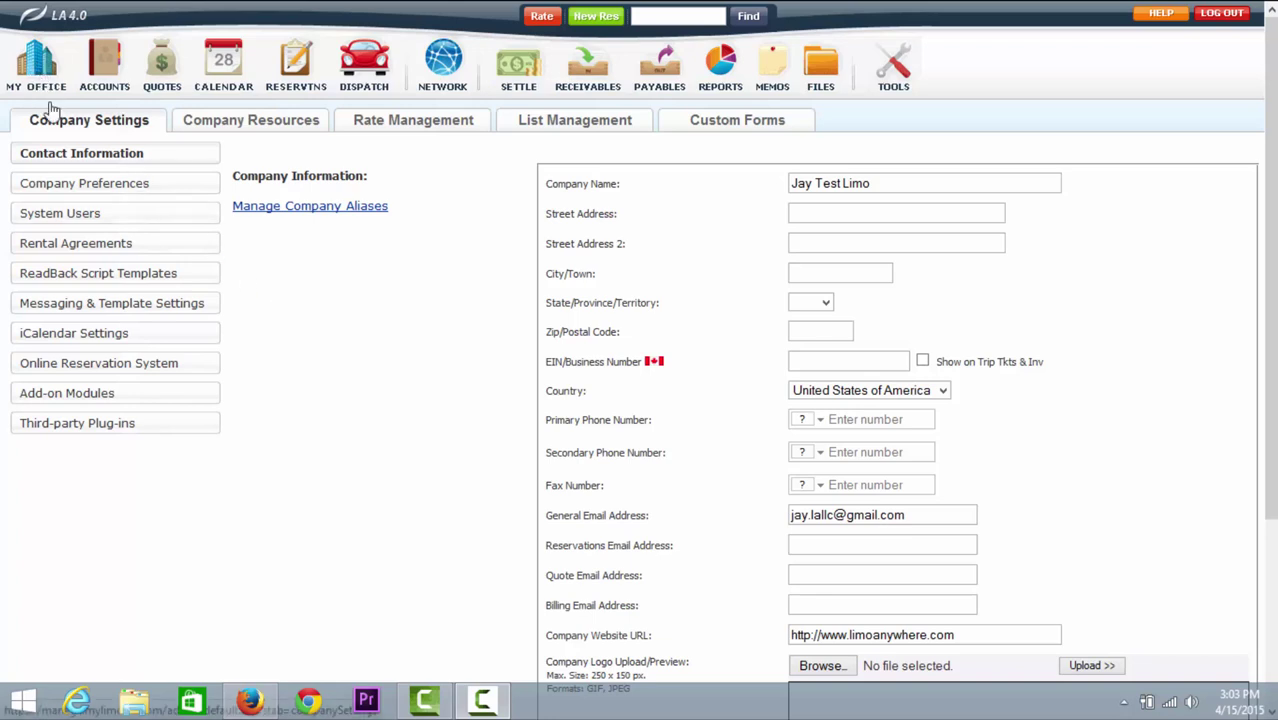
Step: Open the System Users page under Company Settings
click(40, 216)
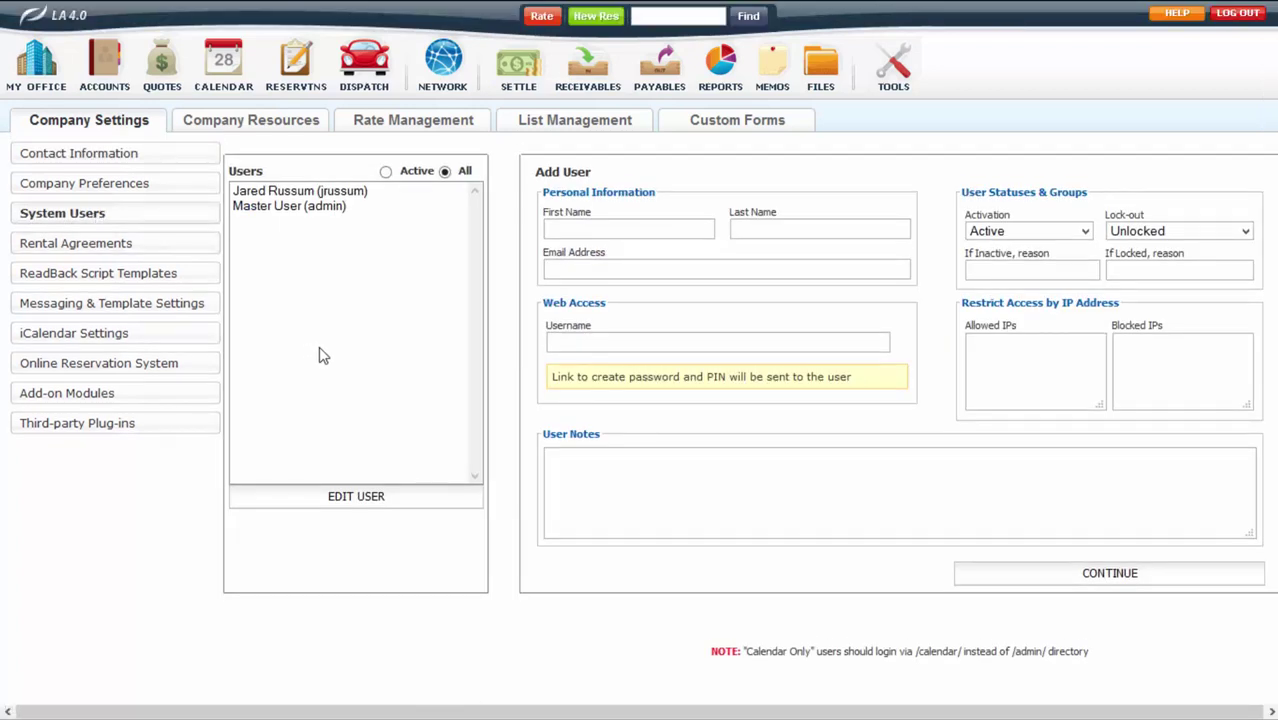
Step: Enter the new user's first name, last name, suggested e-mail address and username in Add User
drag(535, 172, 617, 180)
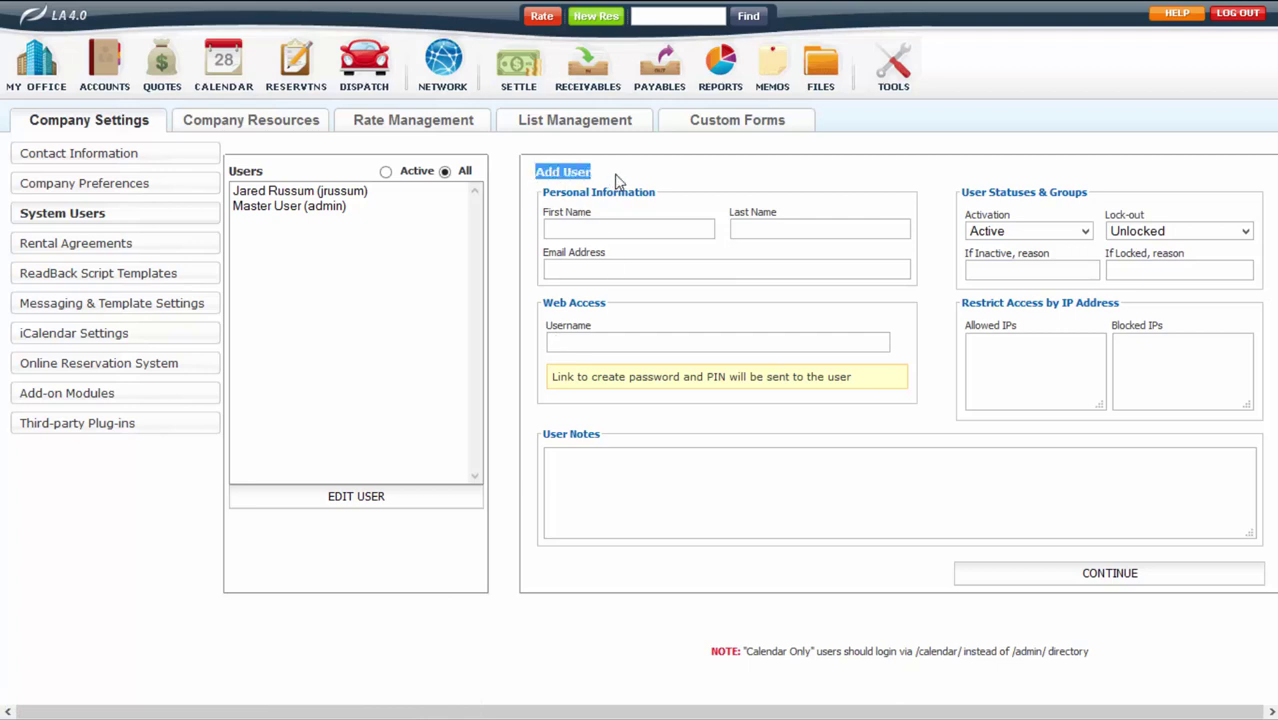
click(624, 229)
key(Tab)
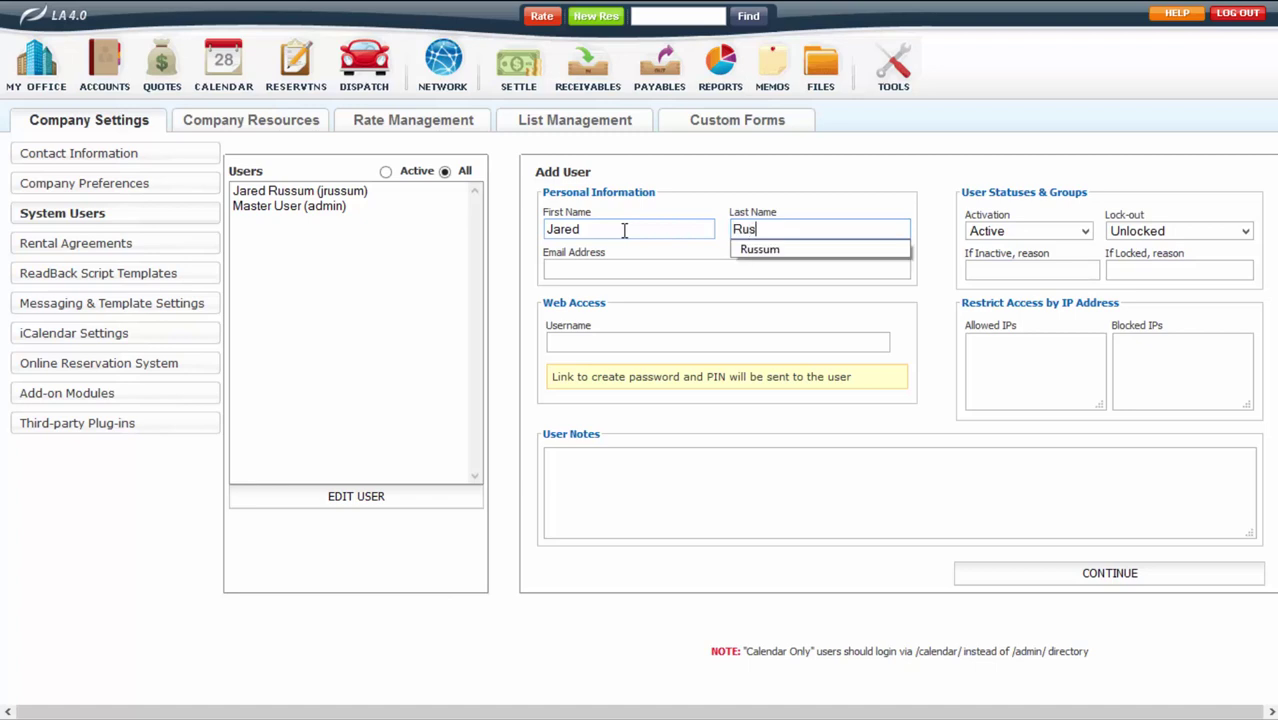
click(639, 274)
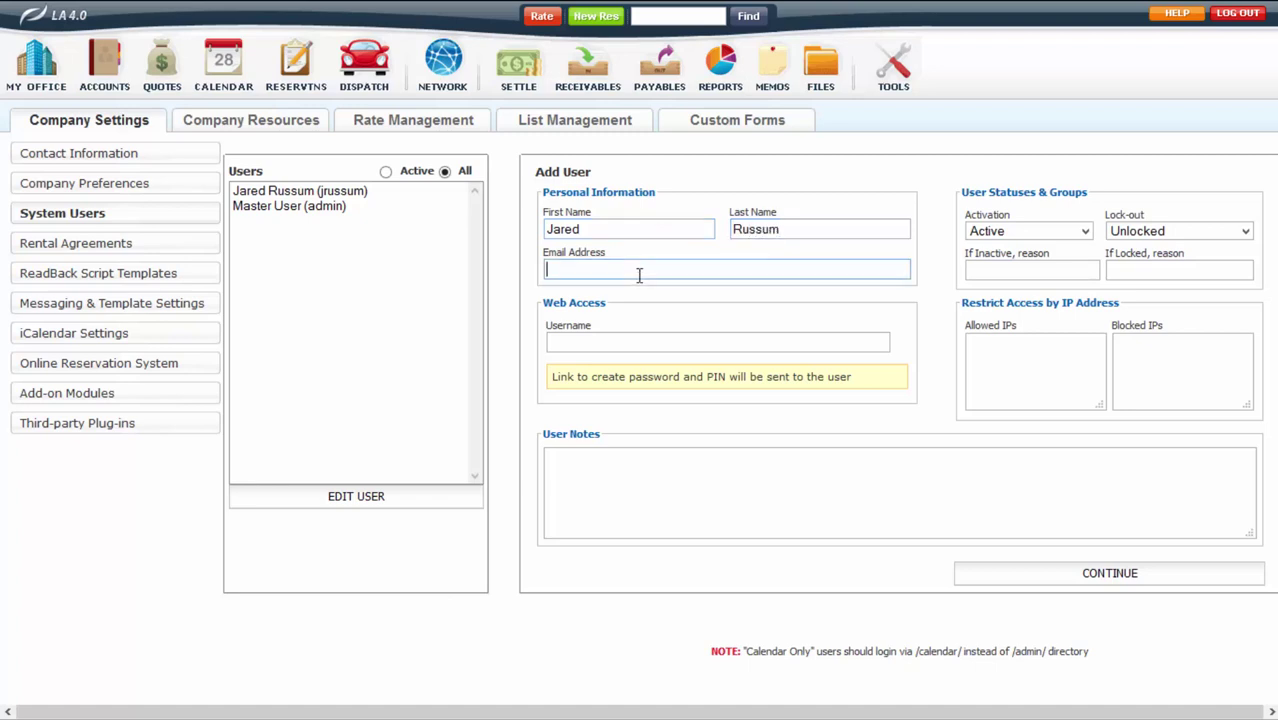
text(jru)
click(639, 289)
click(620, 341)
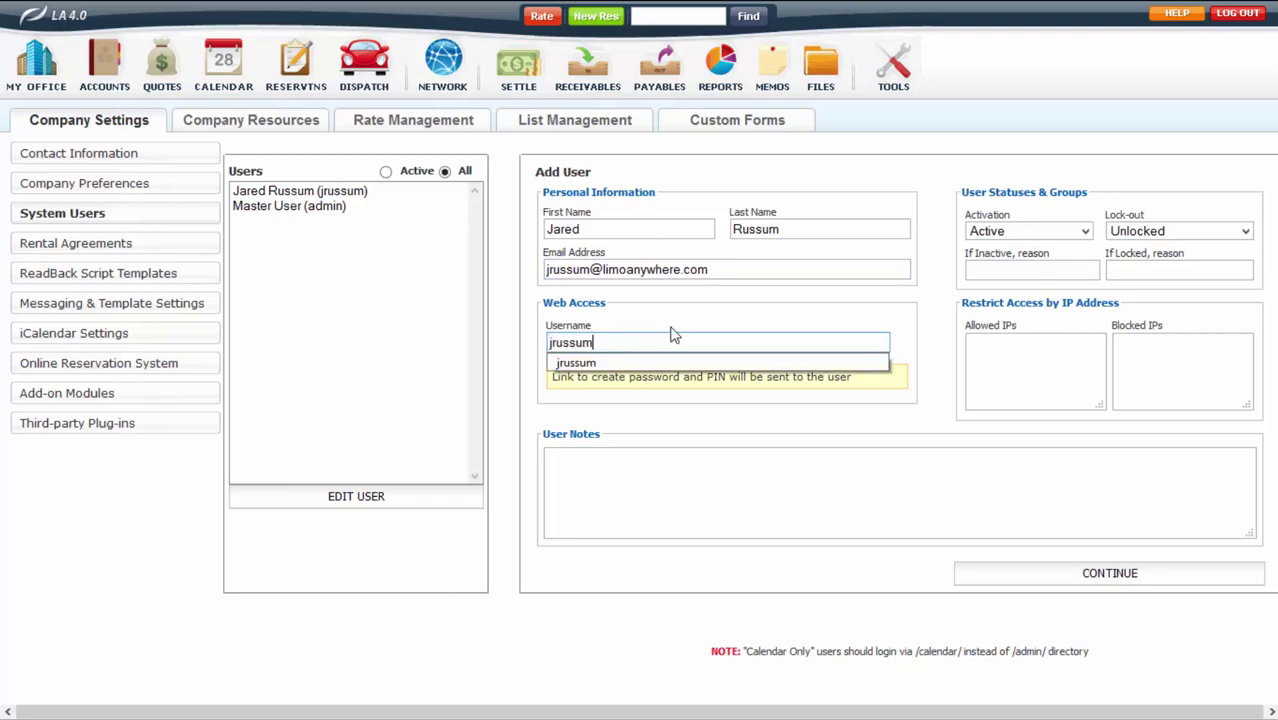
click(648, 363)
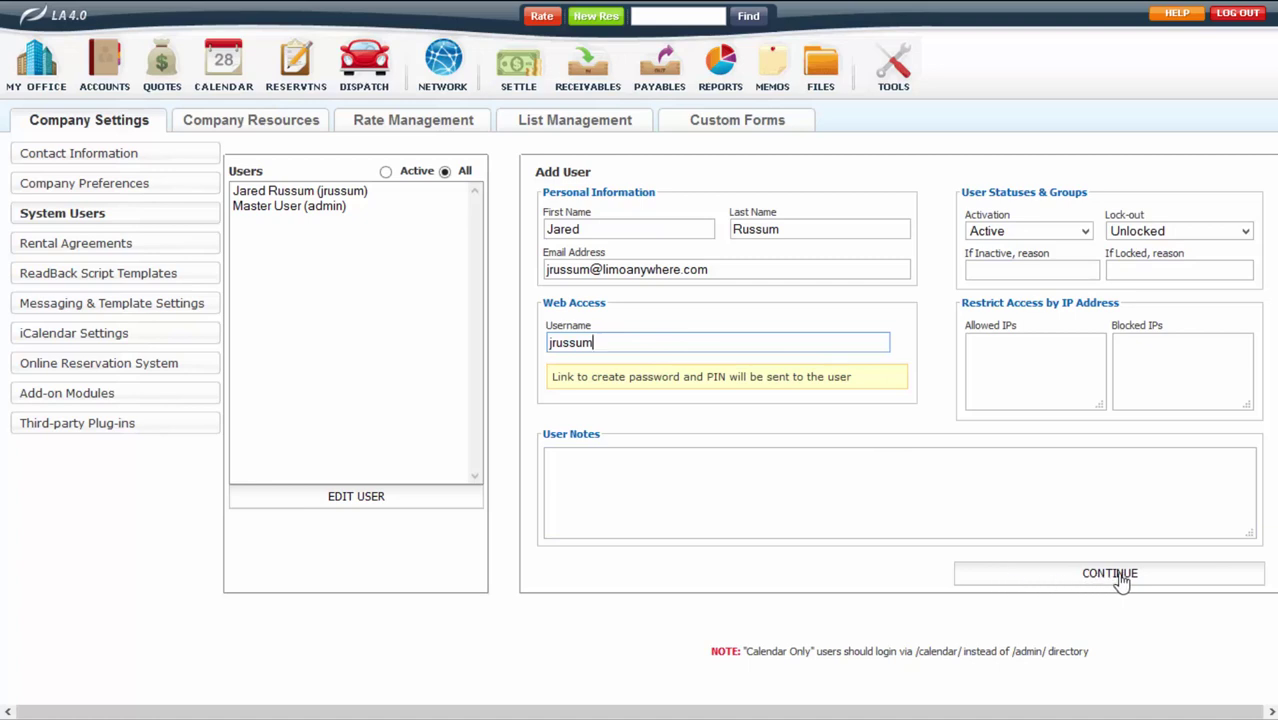
Step: Review the e-mail and the password/PIN note, then select the new user in the Users list
click(706, 269)
triple_click(706, 269)
click(764, 271)
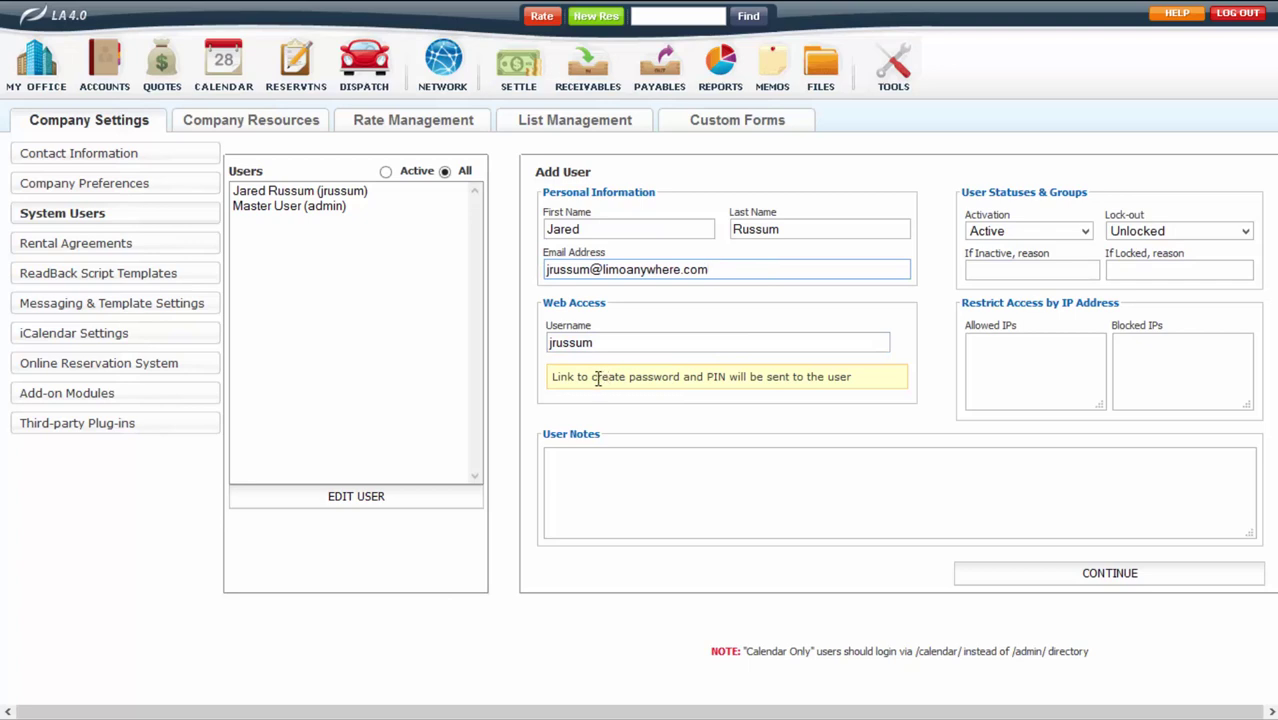
drag(593, 376, 728, 378)
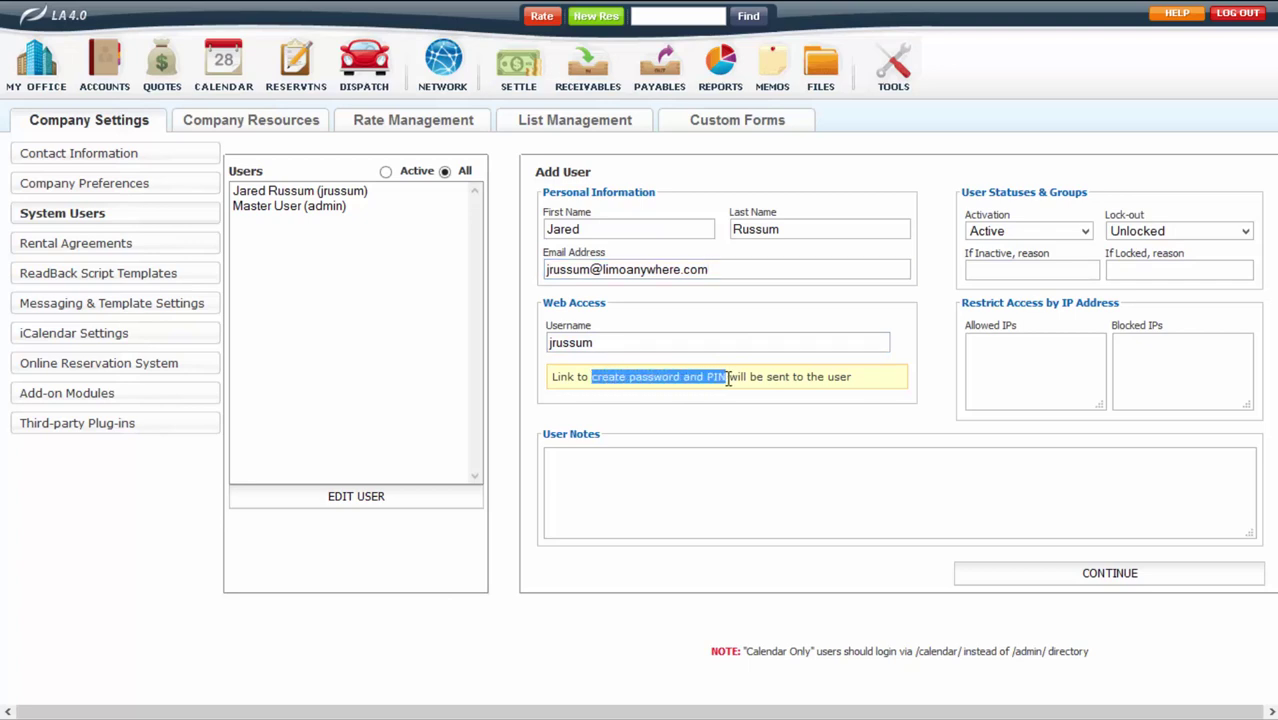
click(728, 377)
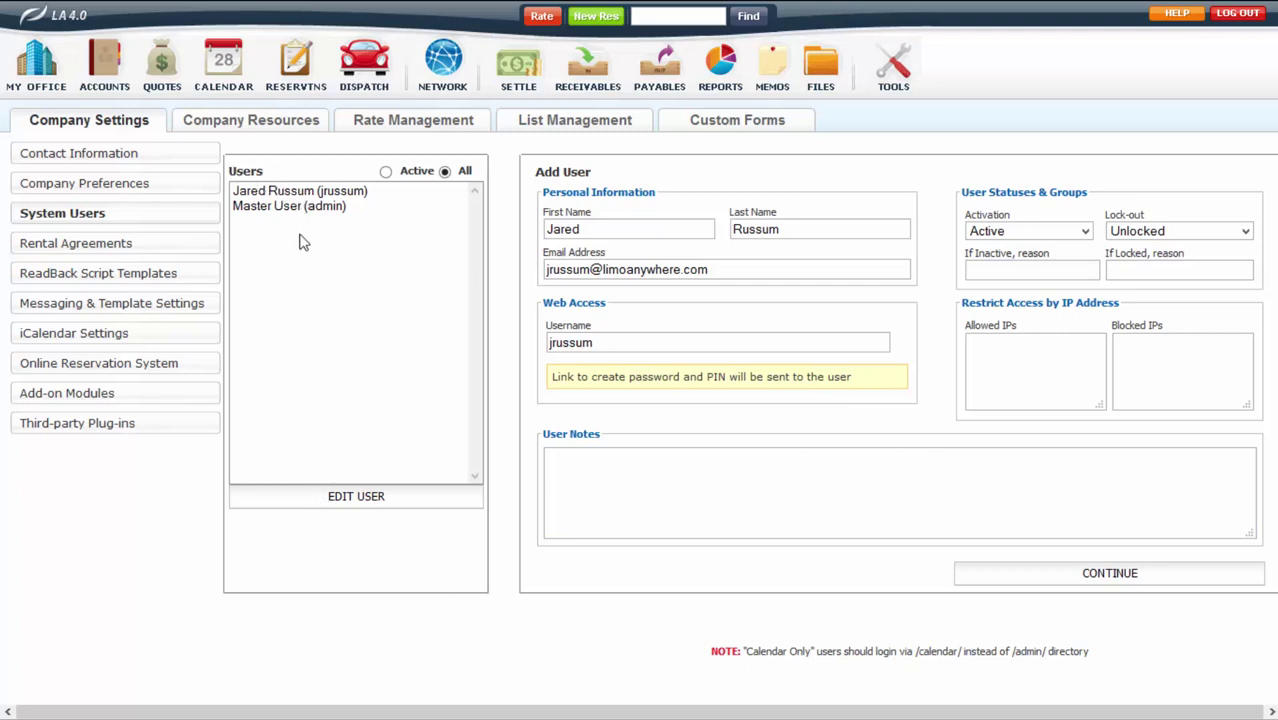
click(305, 192)
click(330, 497)
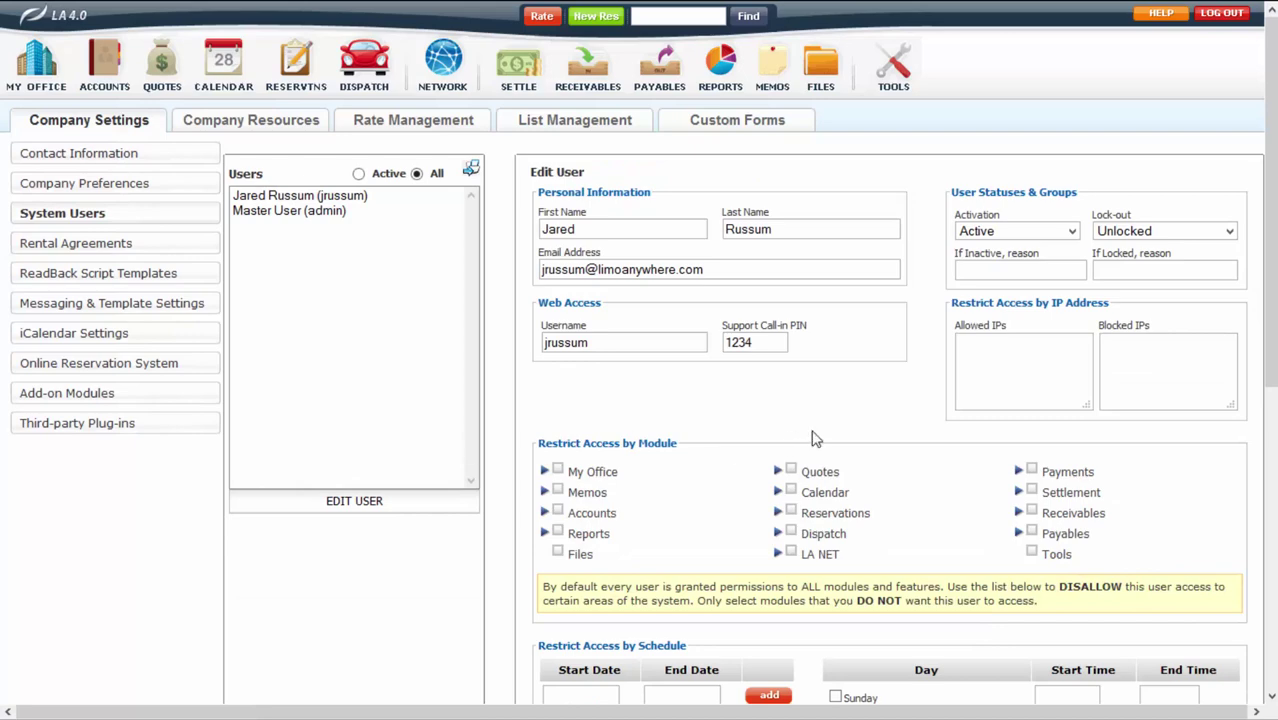
scroll(893, 380, down, 3)
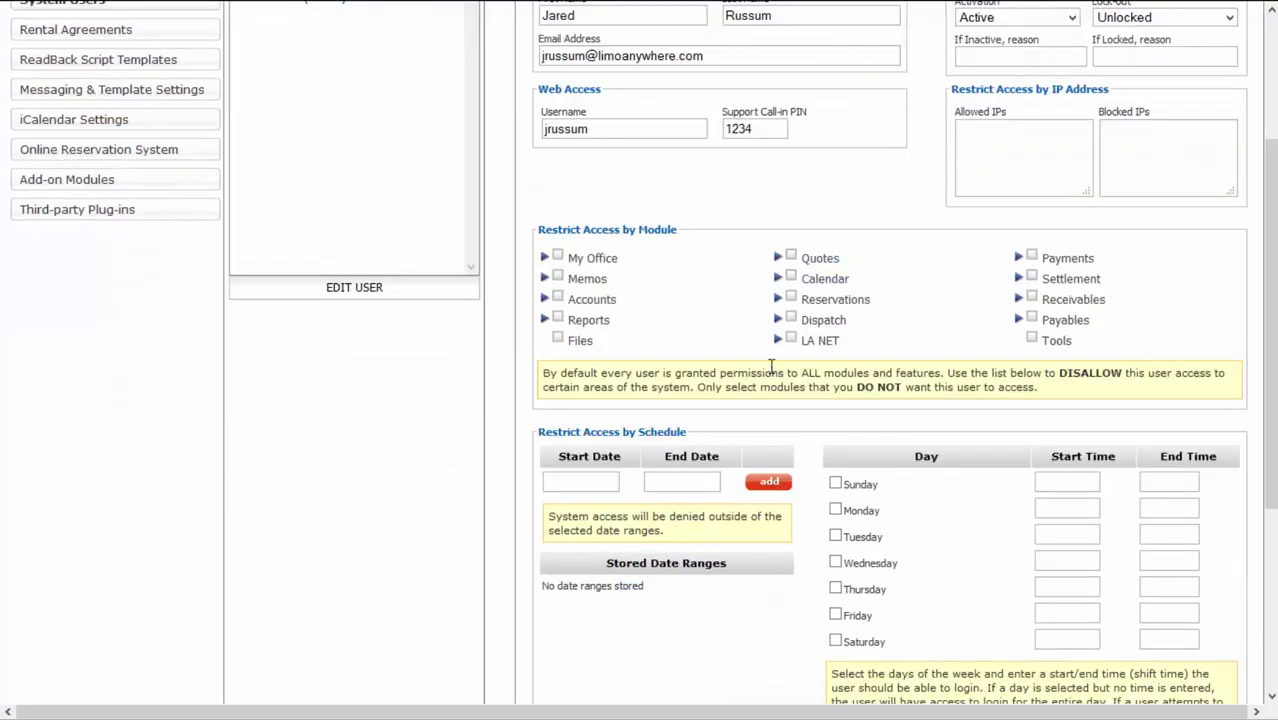
scroll(833, 425, down, 3)
scroll(836, 496, up, 3)
scroll(838, 496, up, 3)
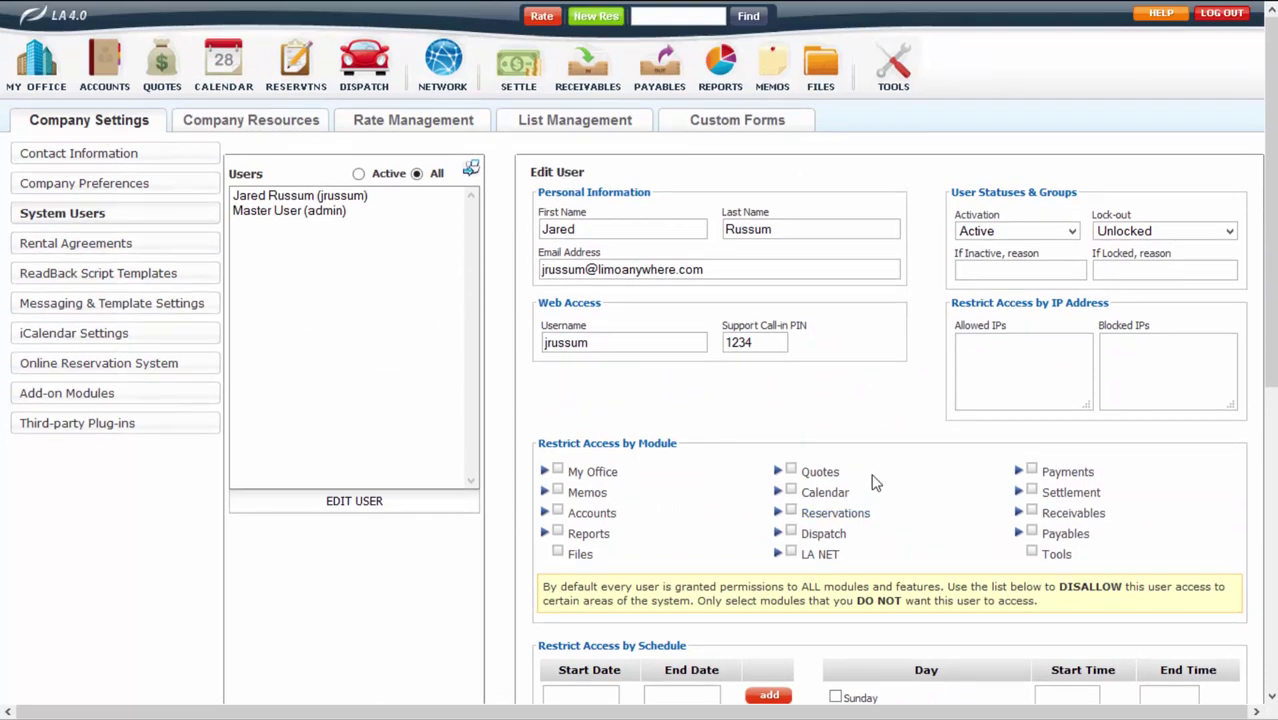
click(778, 342)
double_click(778, 342)
click(779, 342)
click(748, 343)
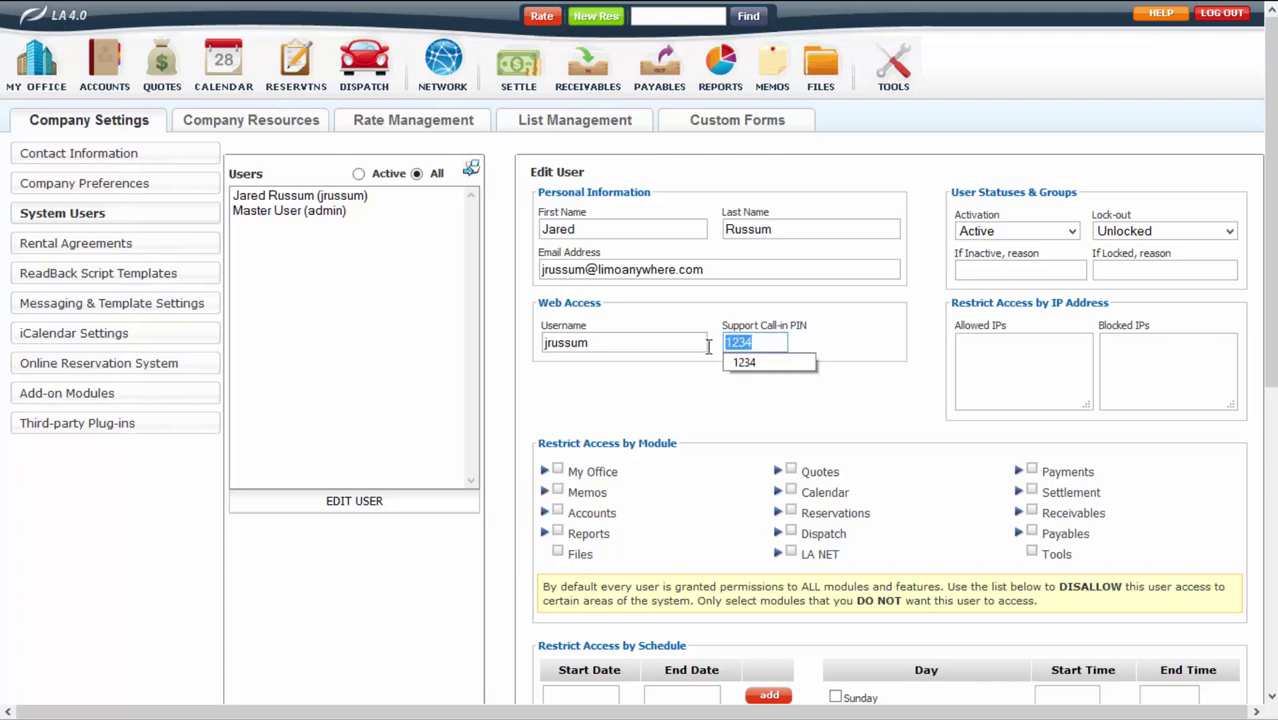
click(820, 344)
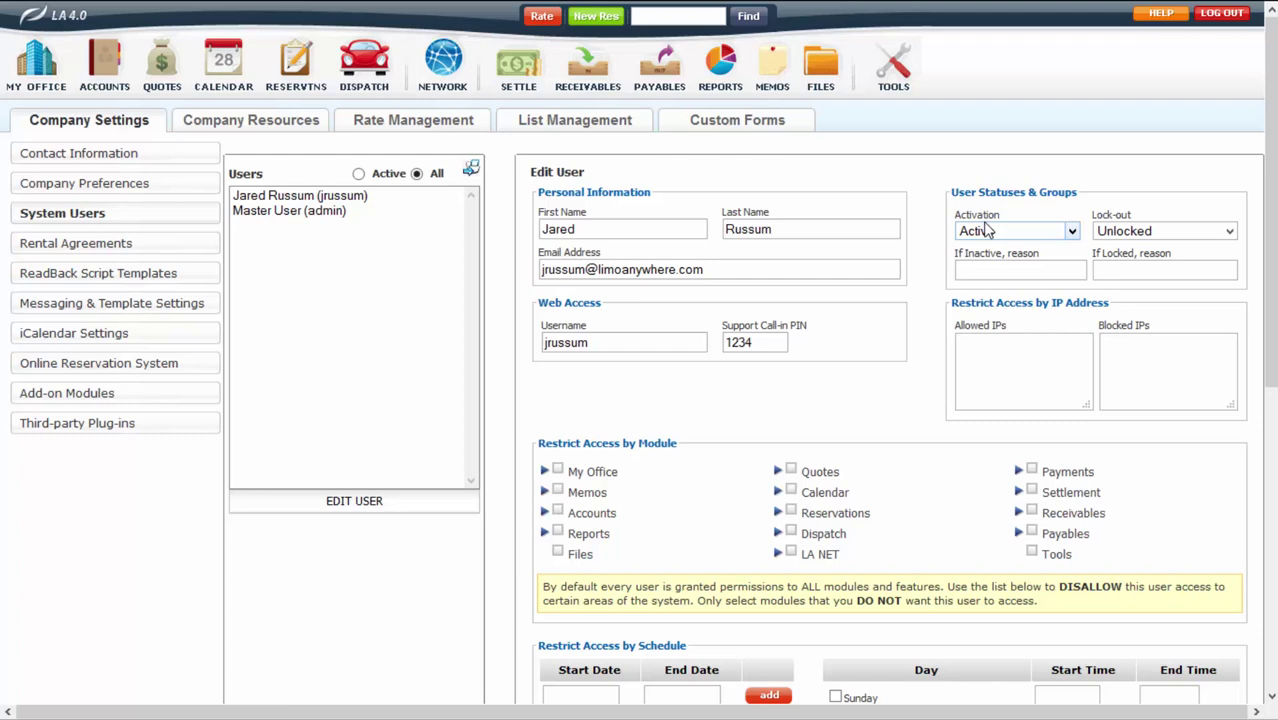
click(986, 236)
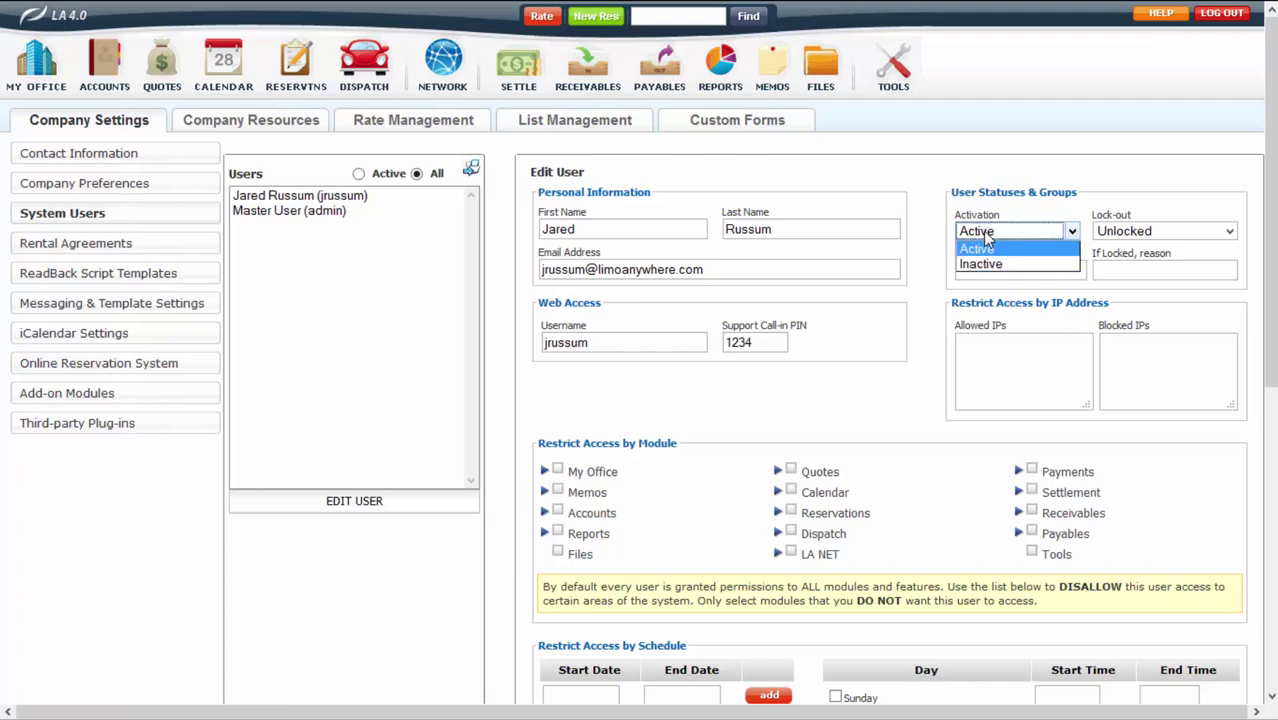
click(986, 263)
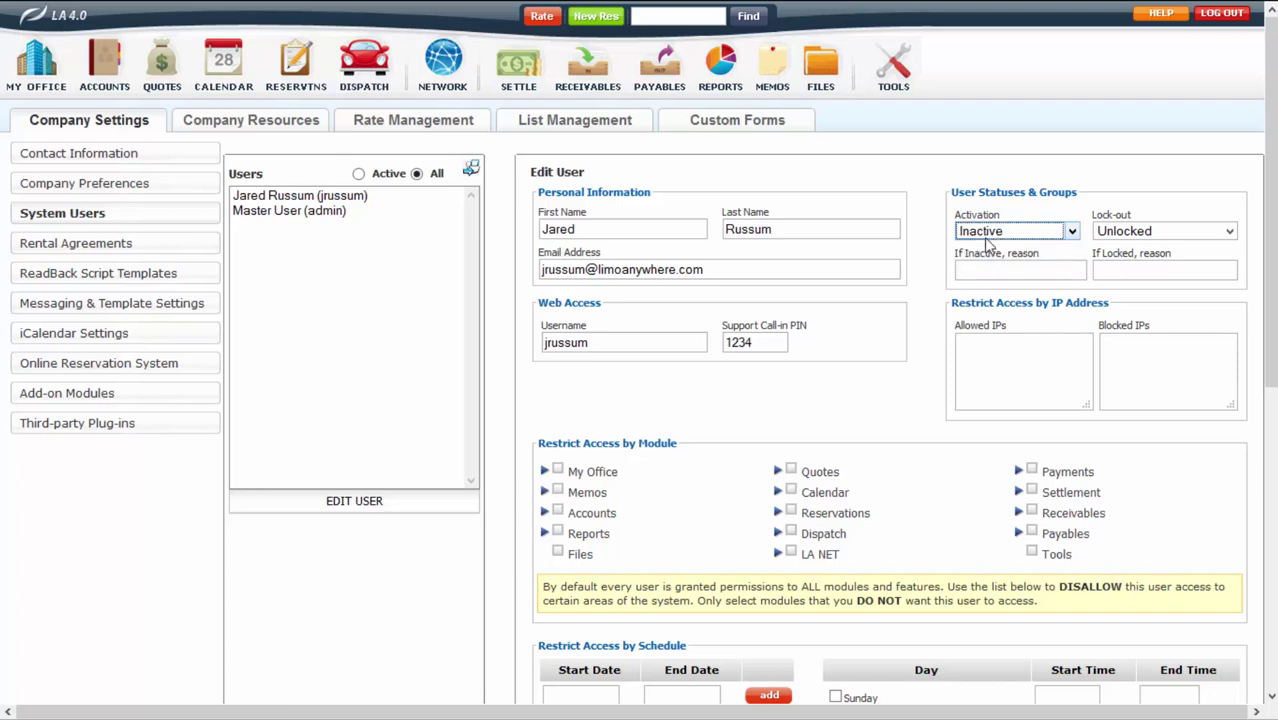
click(988, 233)
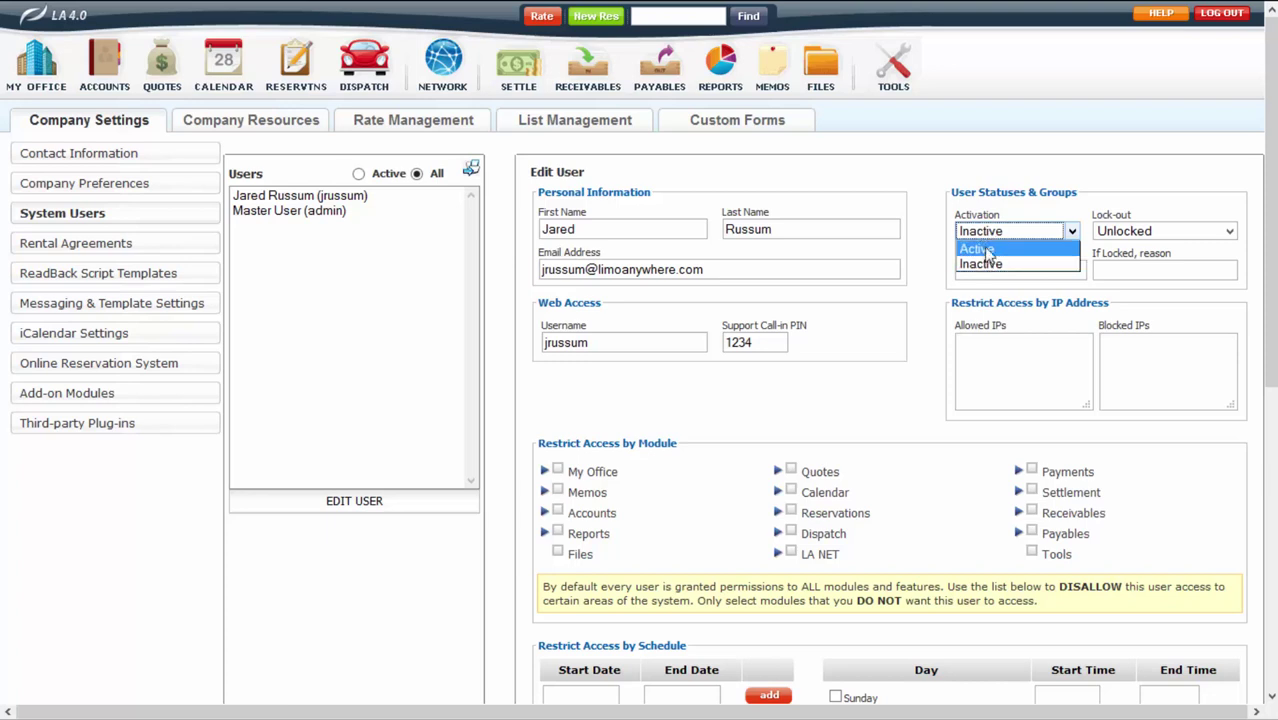
click(985, 250)
click(1138, 232)
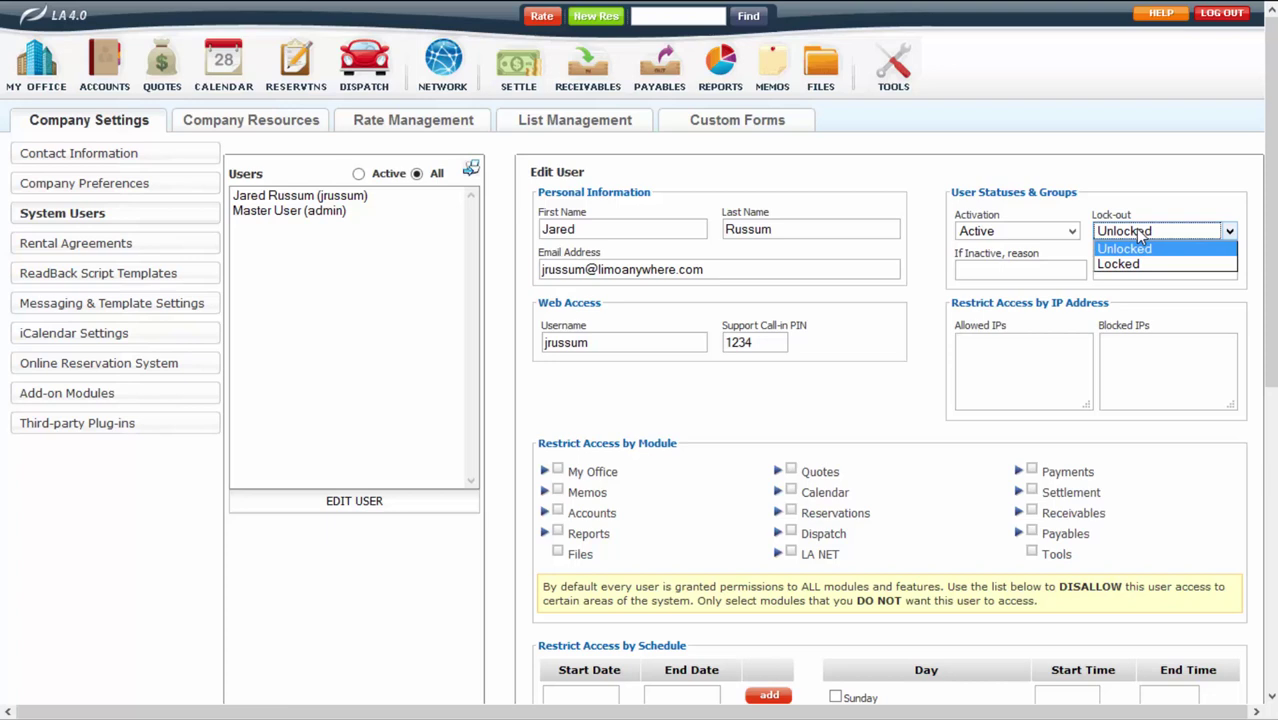
key(Down)
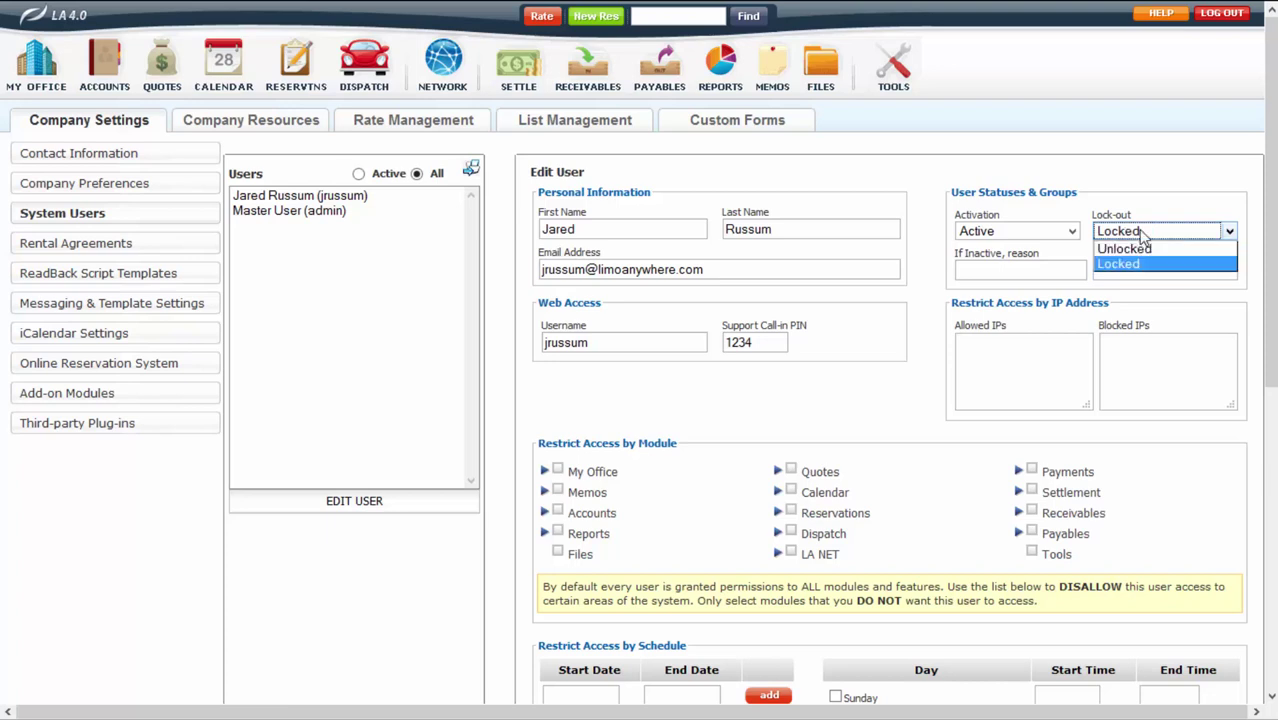
click(1138, 249)
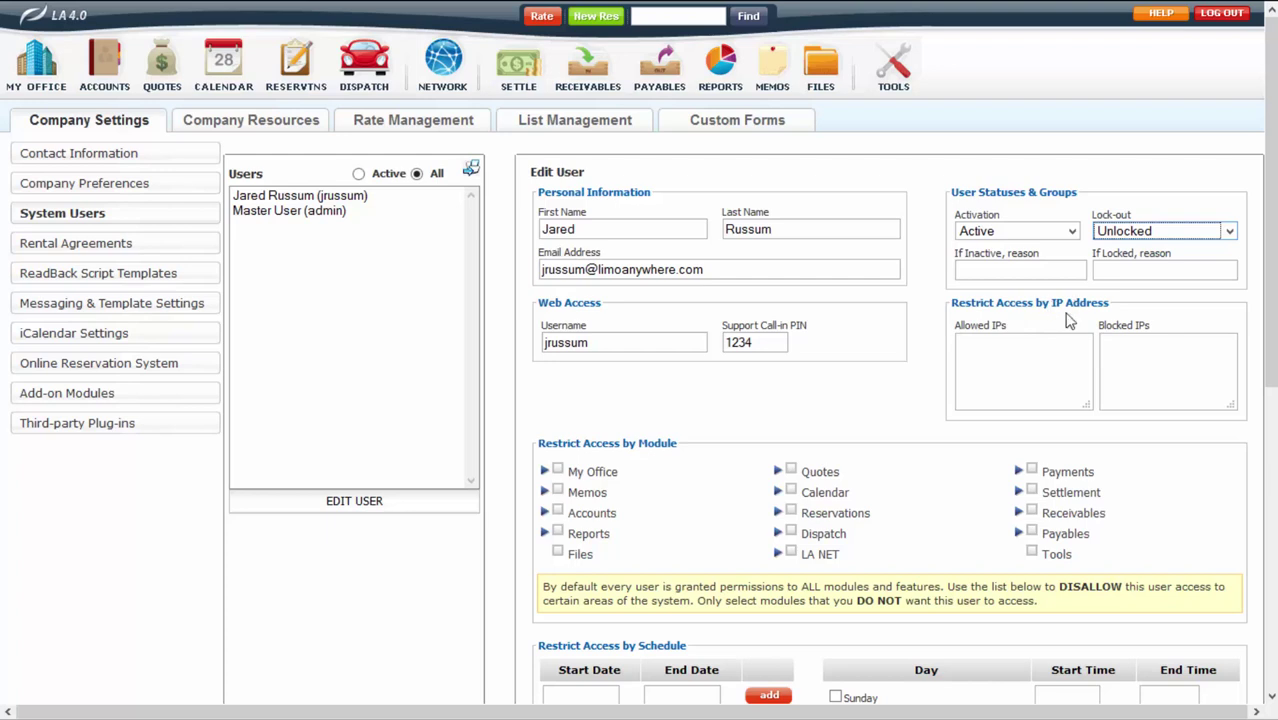
click(1007, 355)
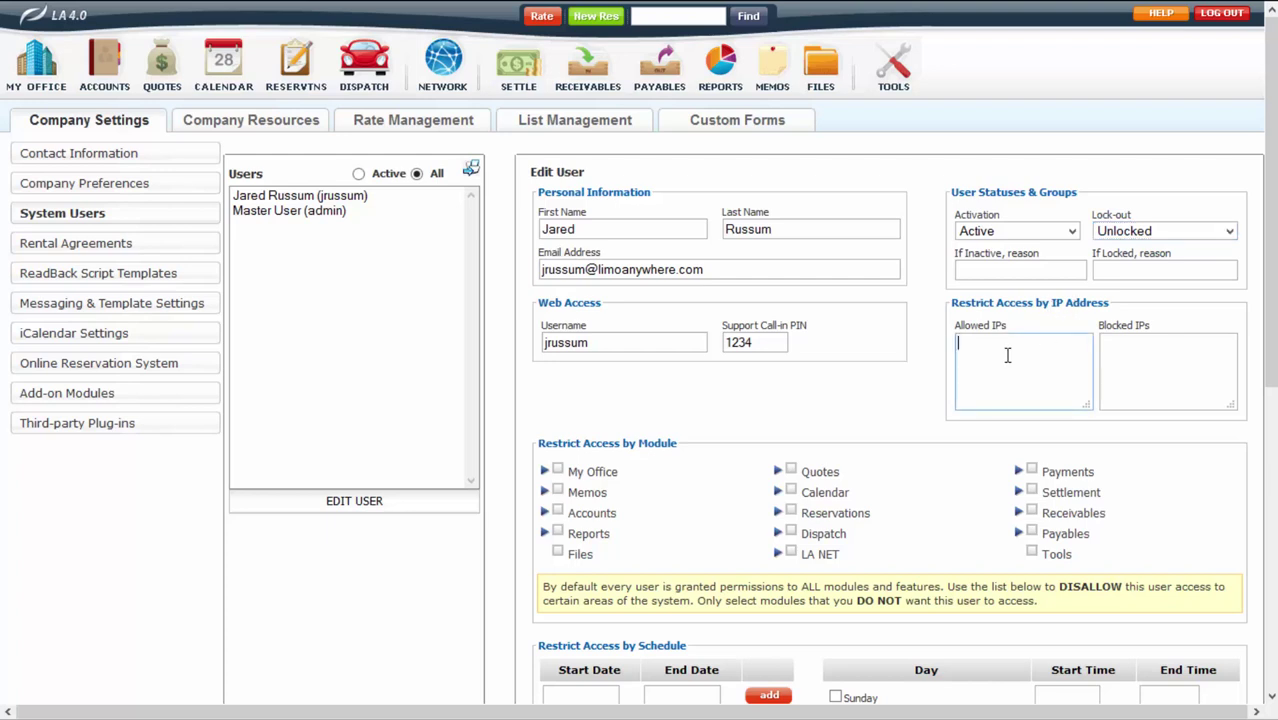
click(1139, 349)
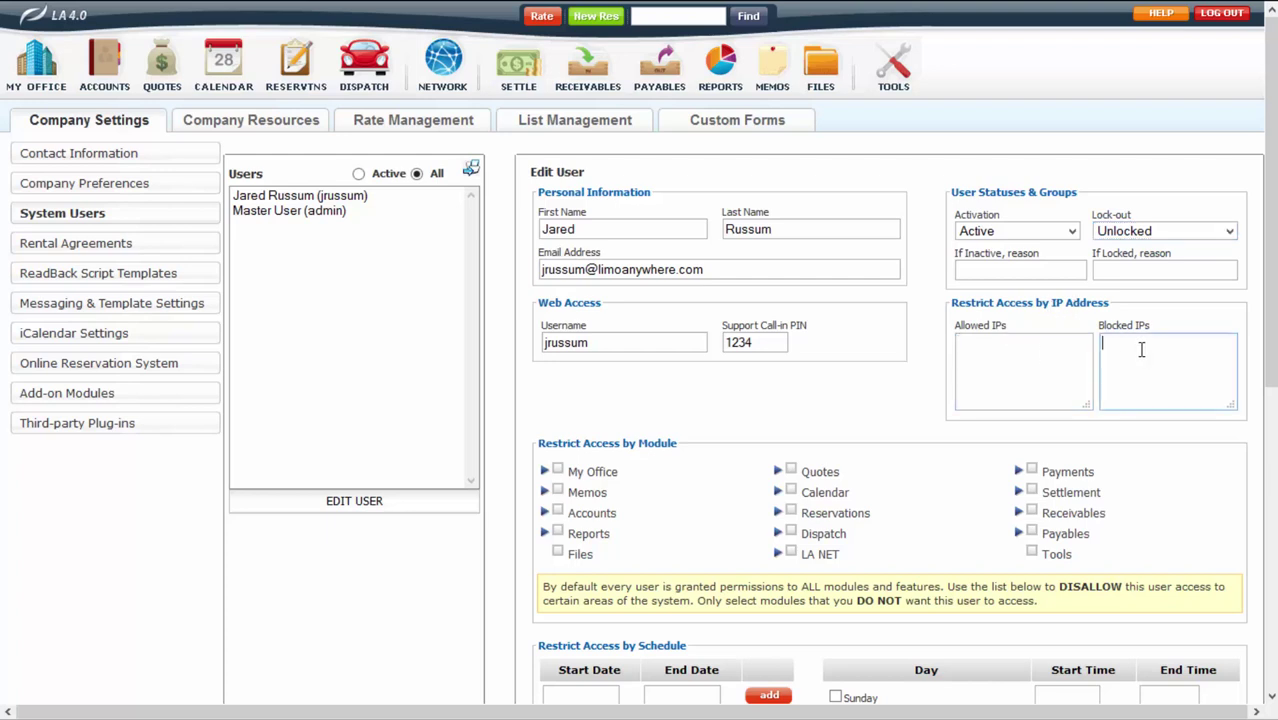
scroll(845, 363, down, 3)
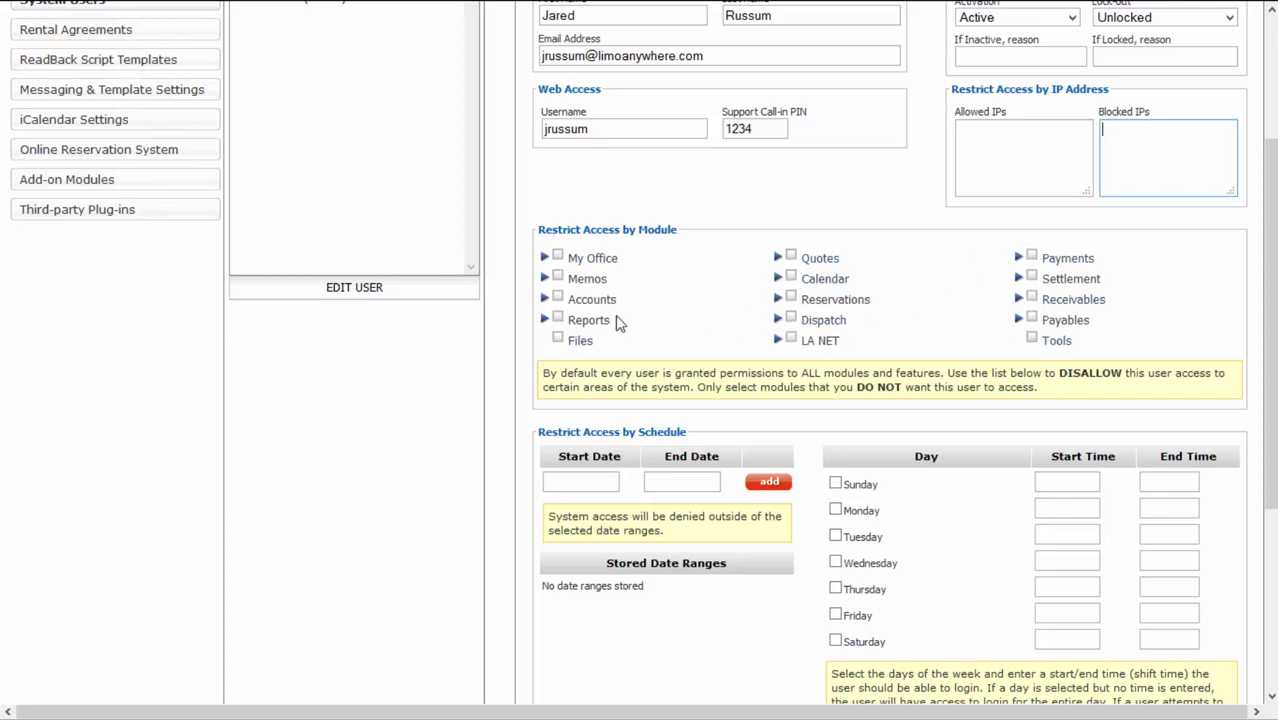
click(558, 258)
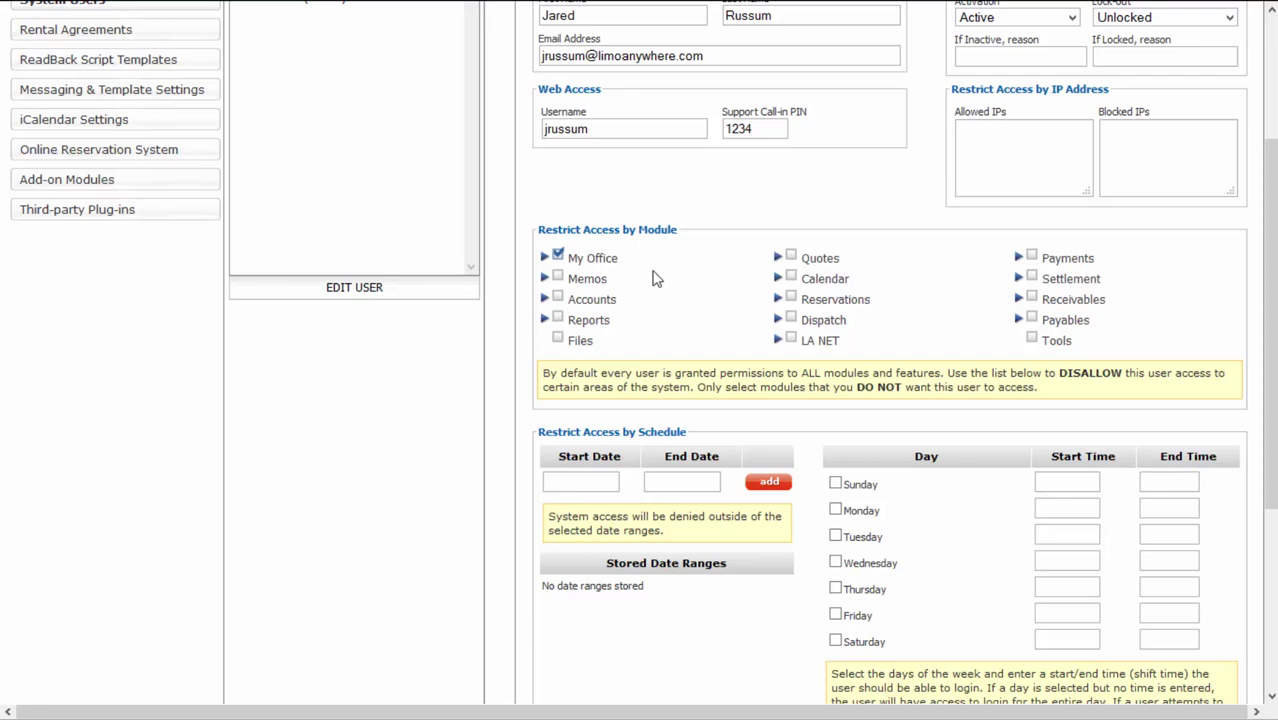
click(544, 258)
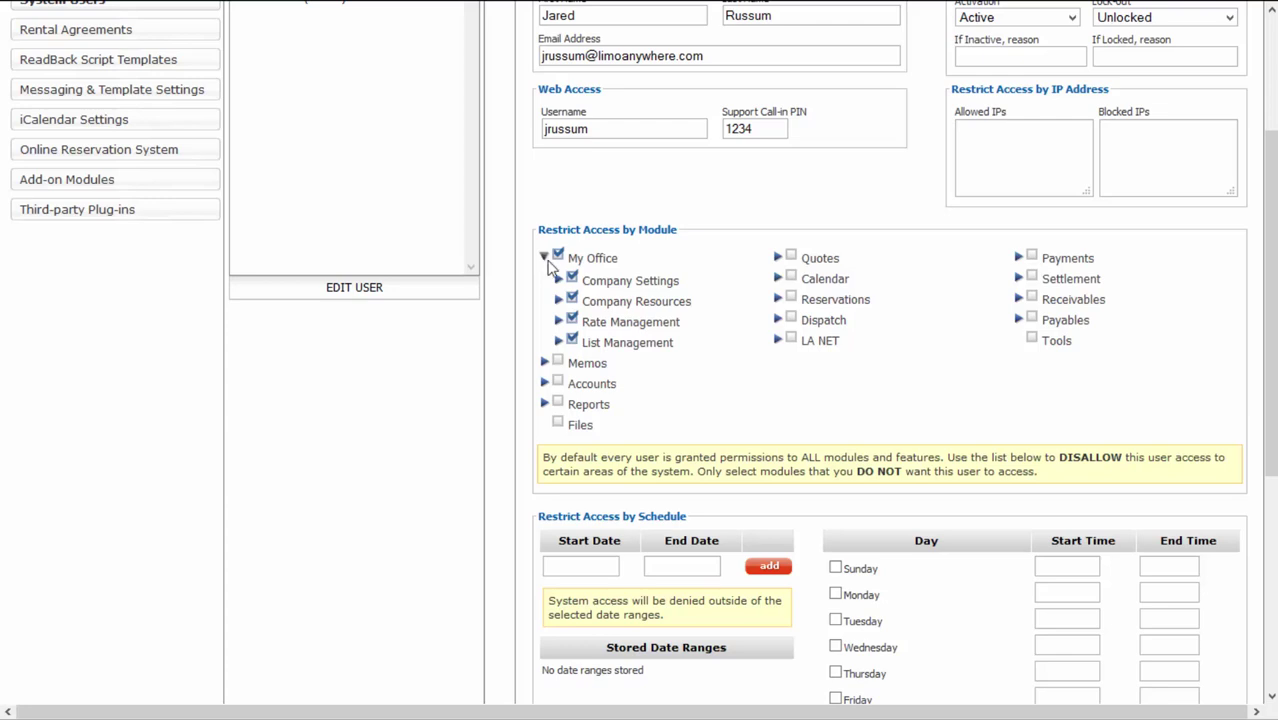
click(558, 281)
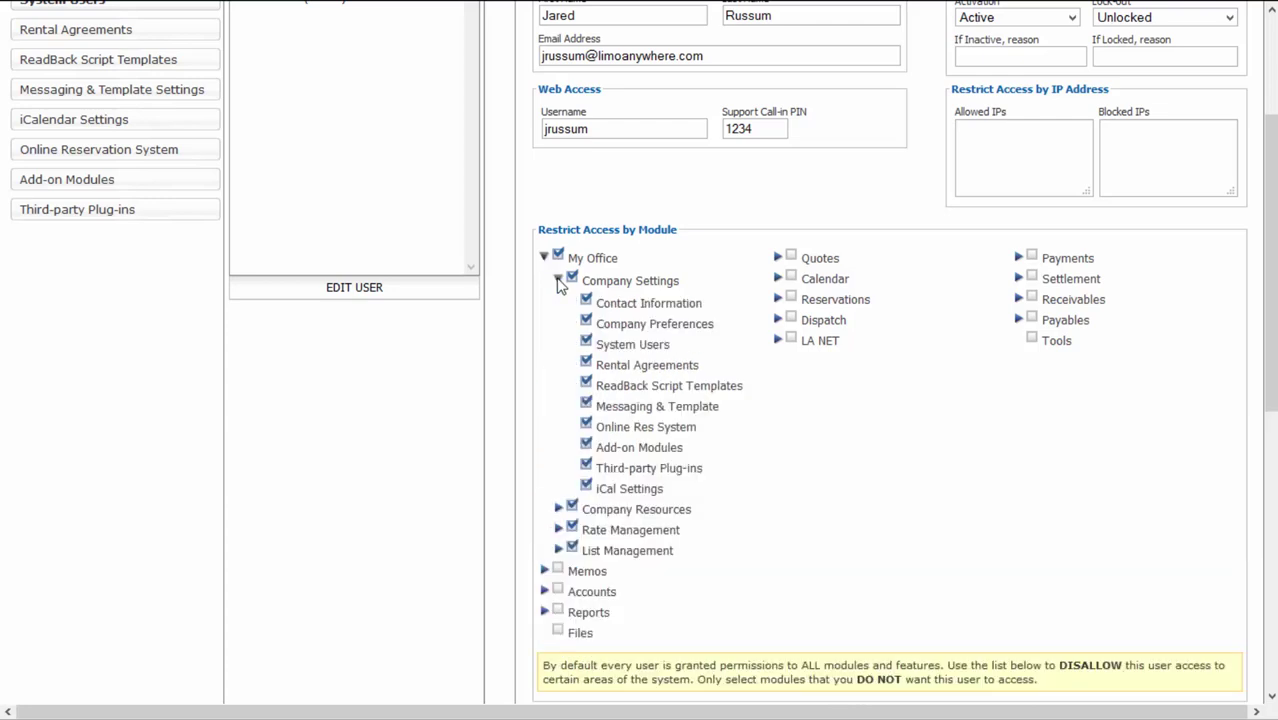
click(558, 257)
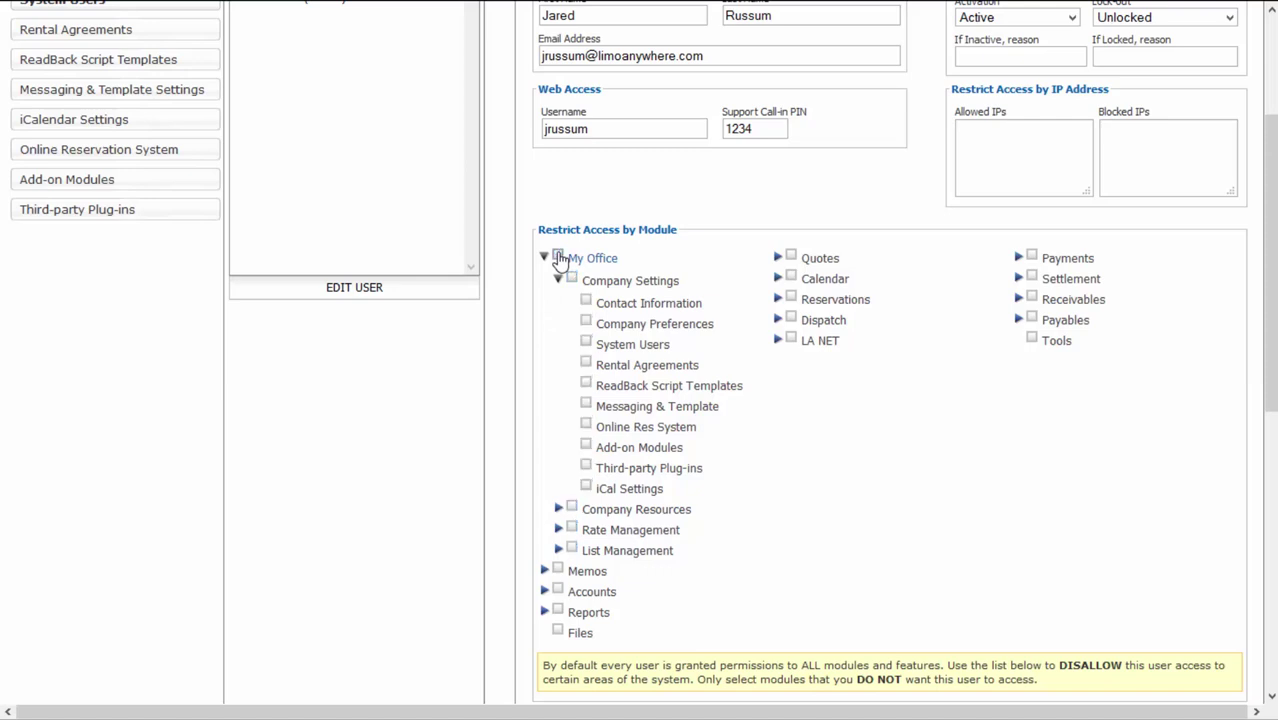
click(586, 344)
click(586, 341)
click(544, 258)
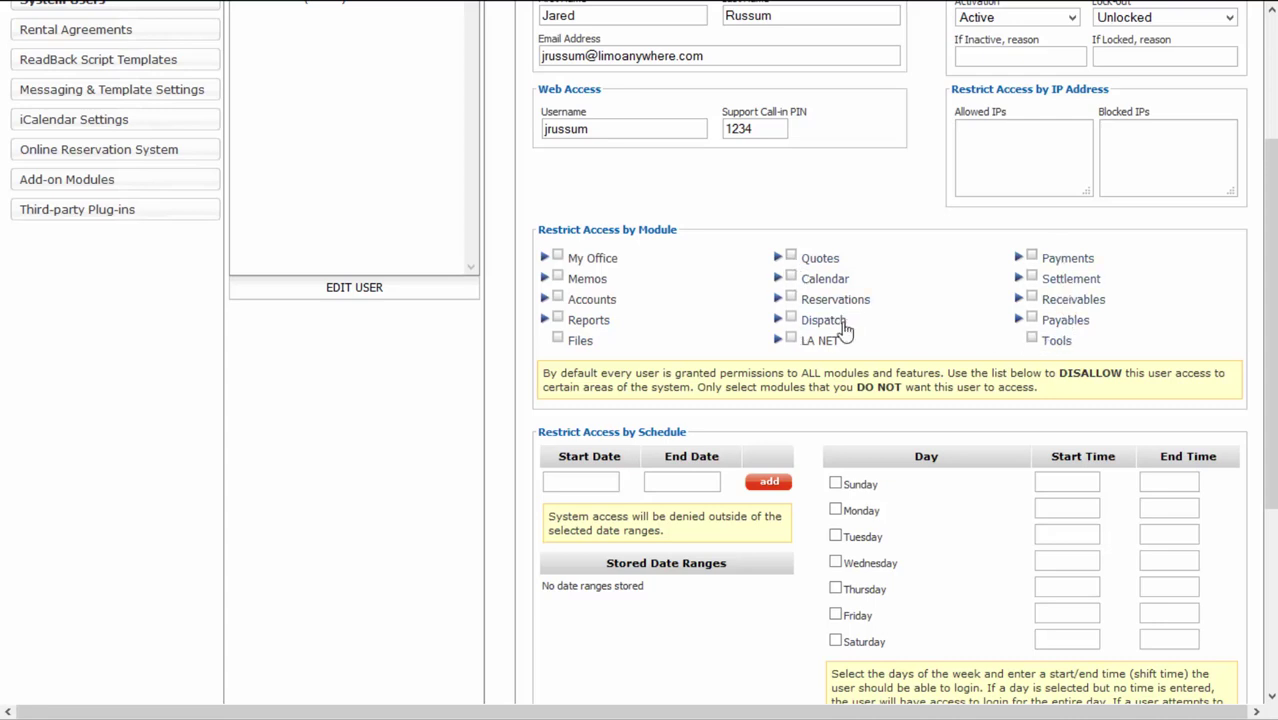
scroll(736, 325, down, 3)
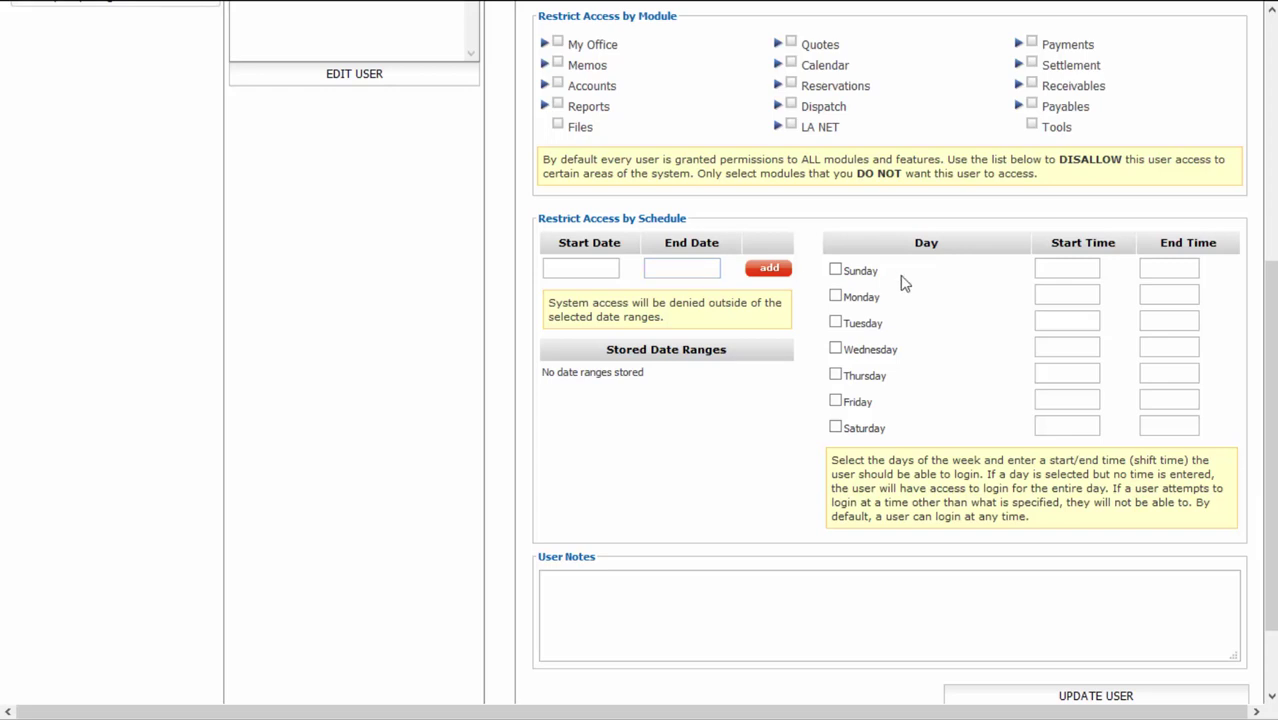
click(836, 271)
click(836, 297)
click(835, 270)
scroll(785, 520, down, 2)
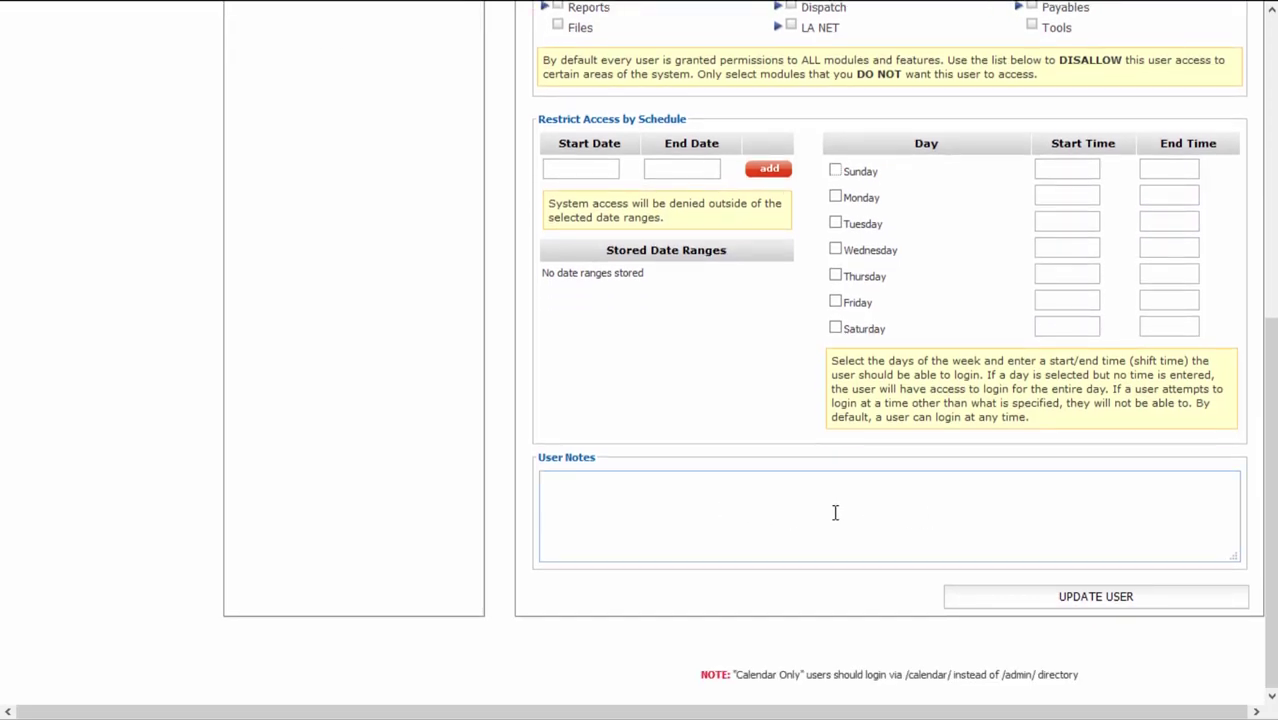
scroll(845, 520, up, 4)
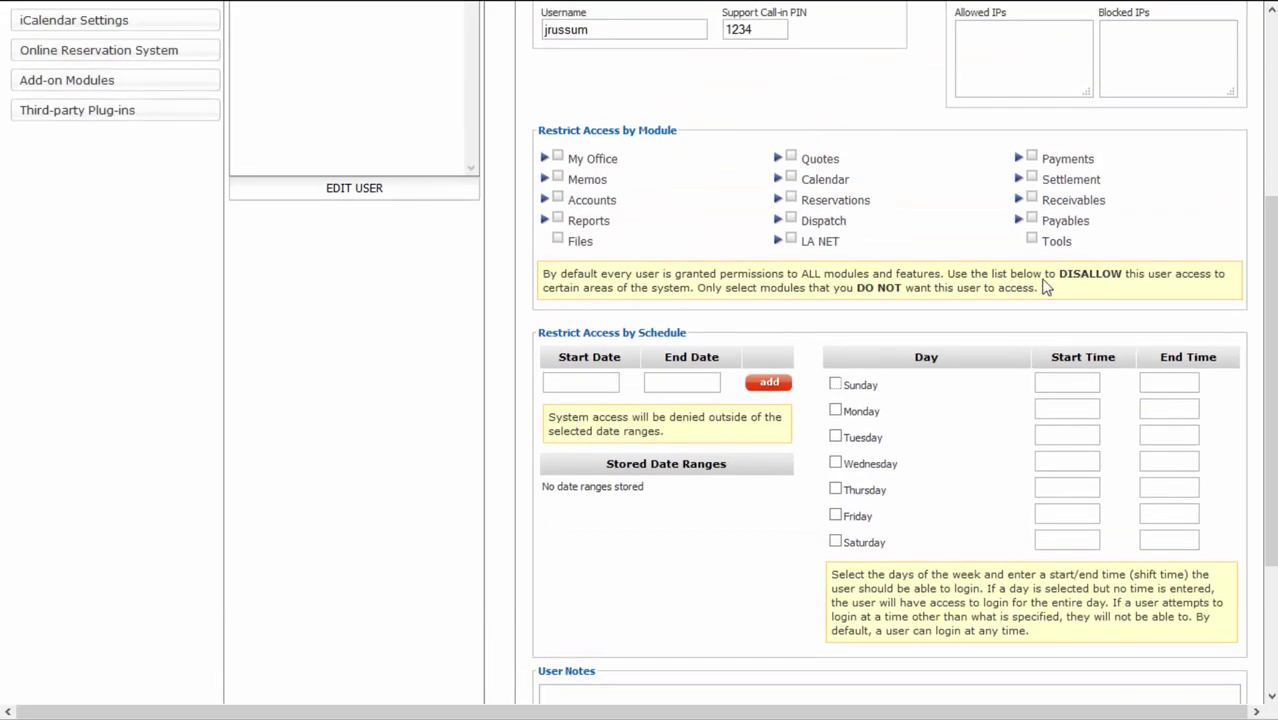
scroll(893, 385, down, 4)
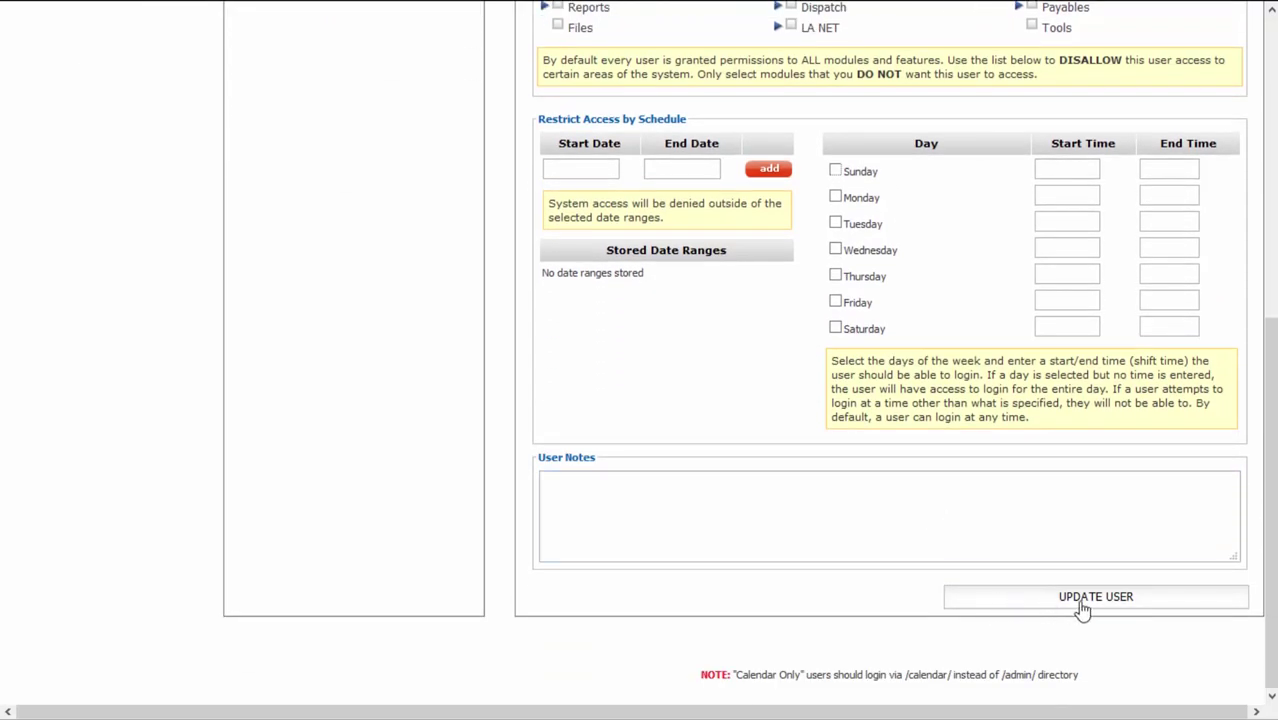
click(885, 545)
scroll(885, 545, up, 5)
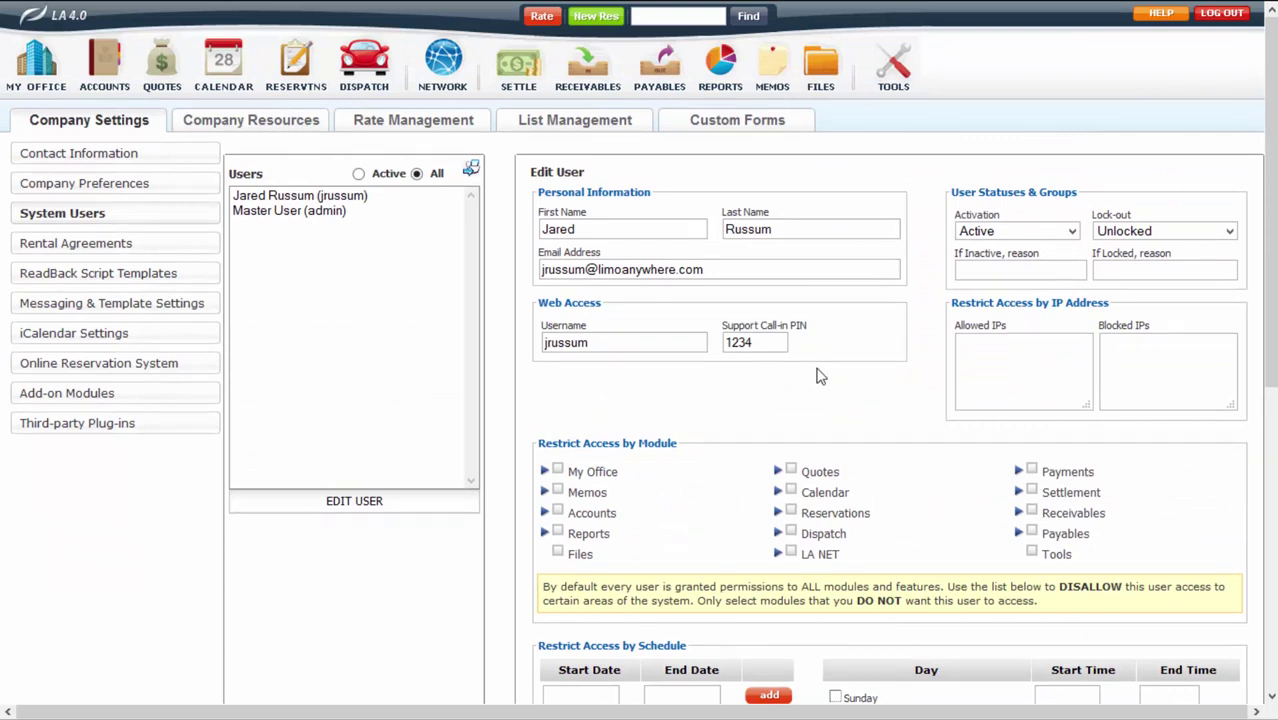
Step: Log out of the admin account
double_click(757, 341)
click(759, 342)
click(1210, 20)
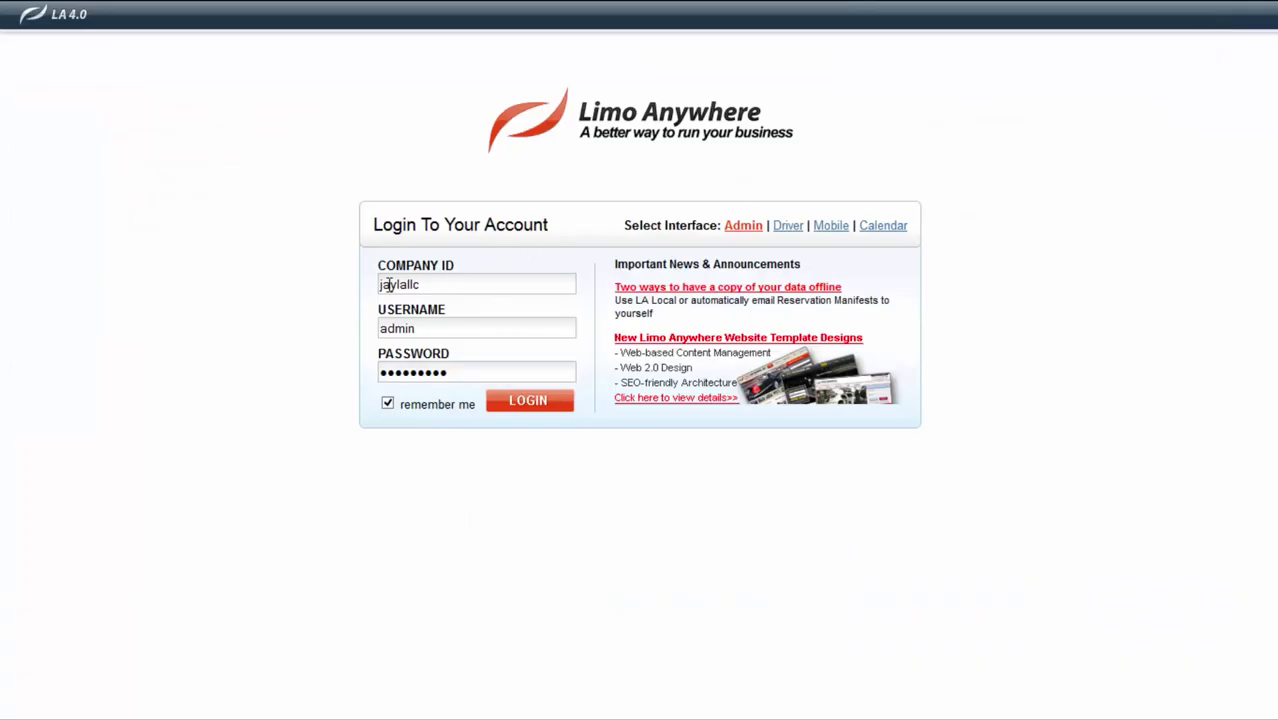
Step: Try signing in with the new user's username and an empty password
drag(418, 329, 327, 339)
drag(457, 369, 345, 371)
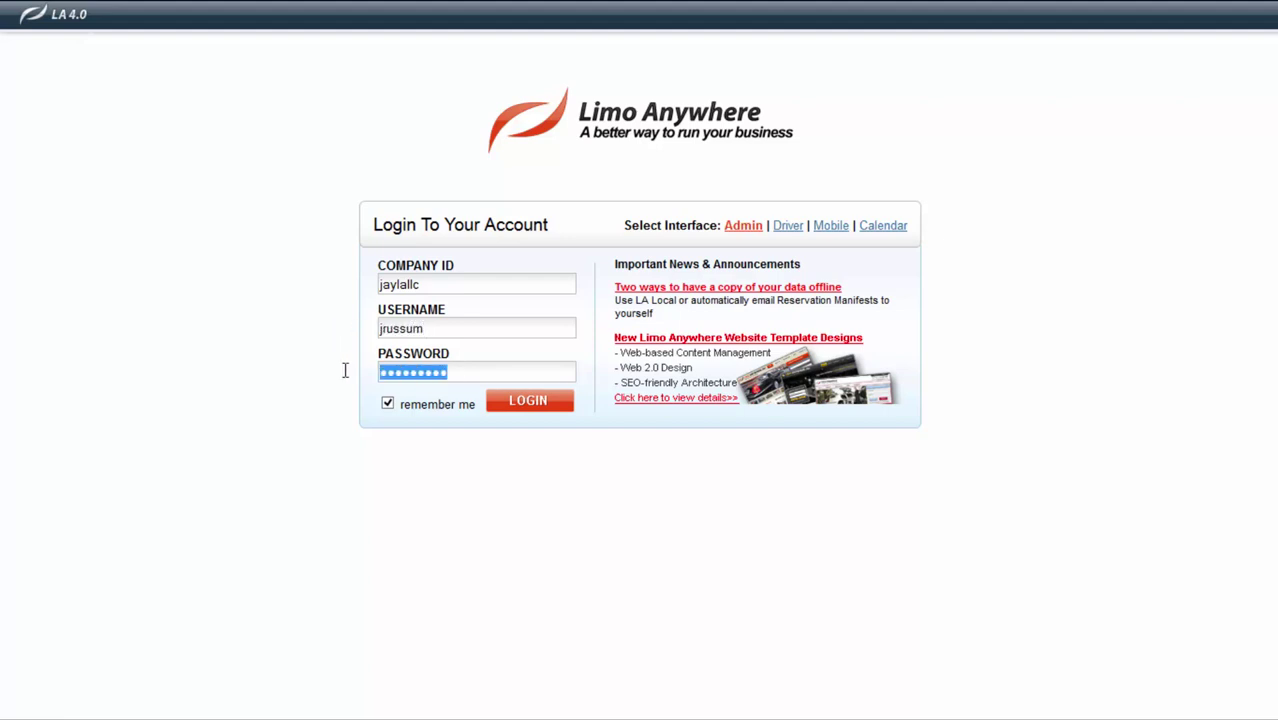
key(BackSpace)
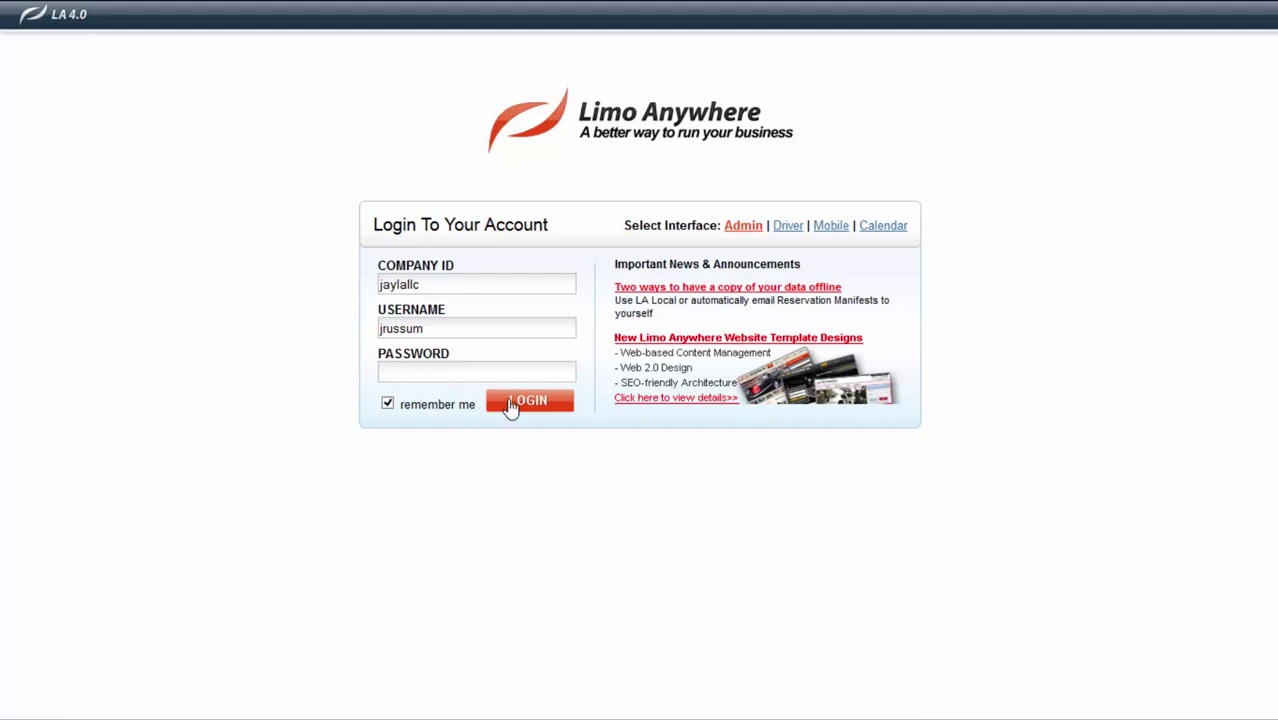
click(529, 401)
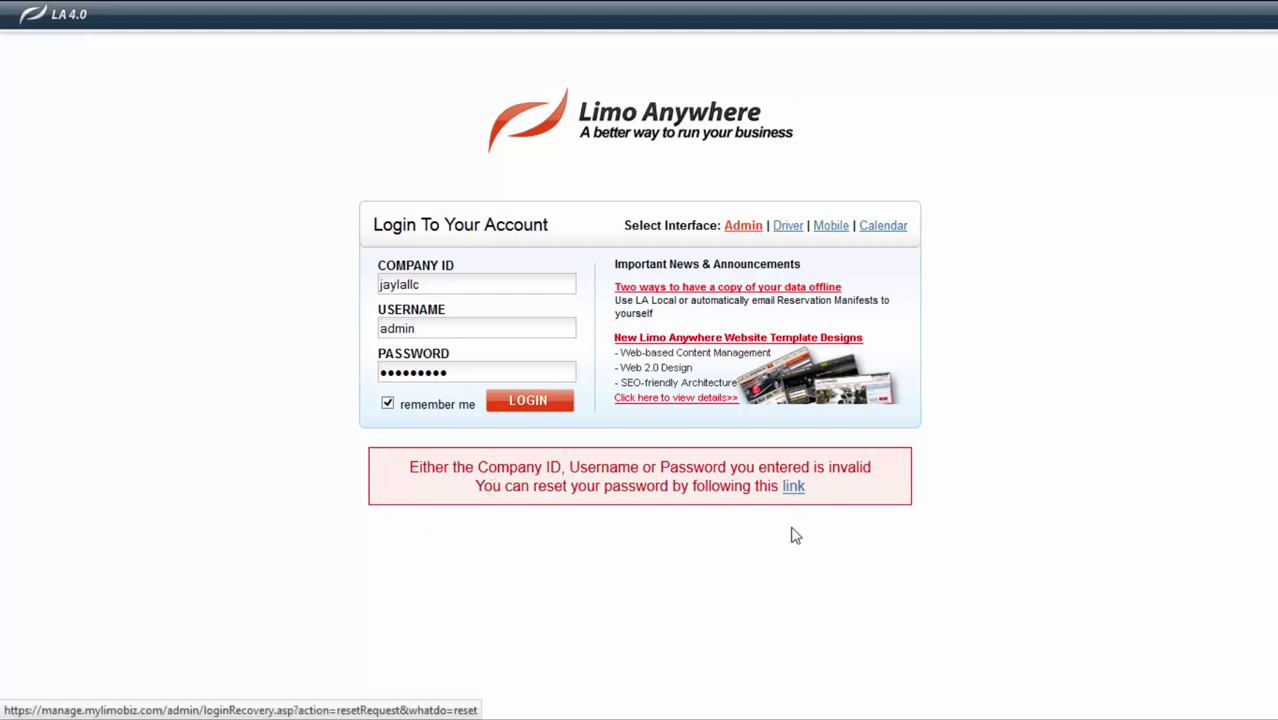
click(793, 487)
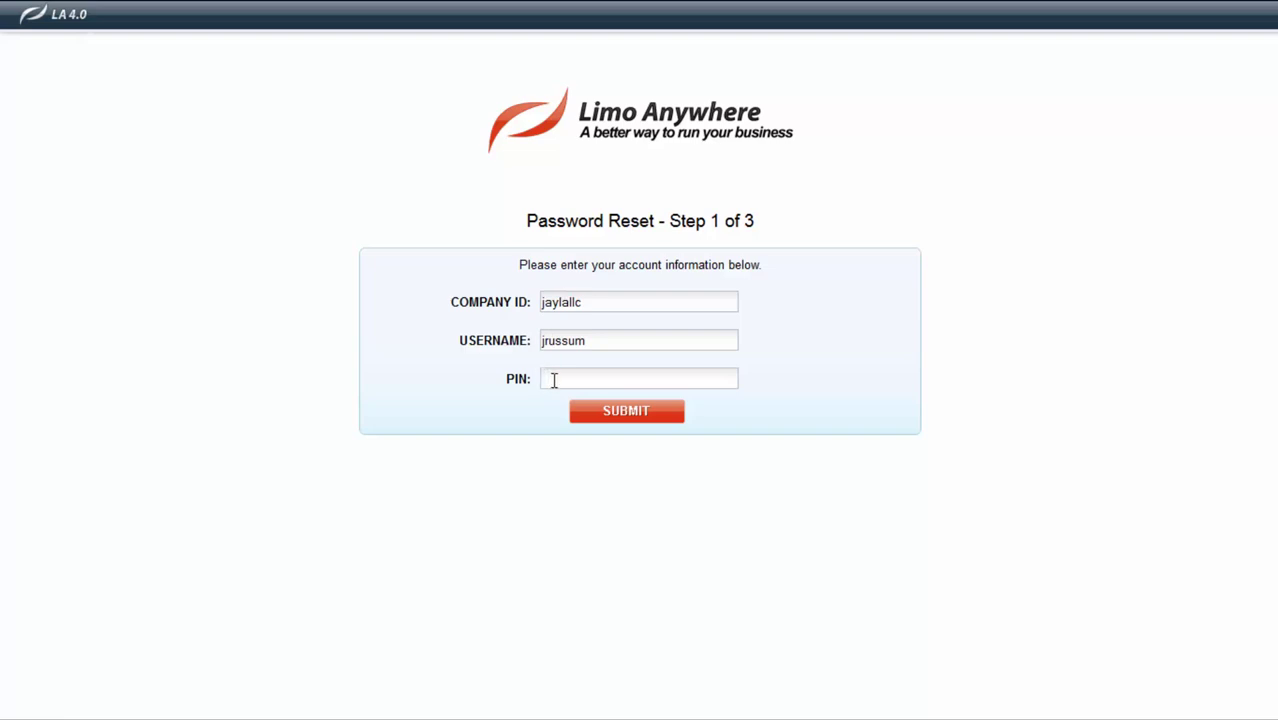
click(553, 380)
text(1234)
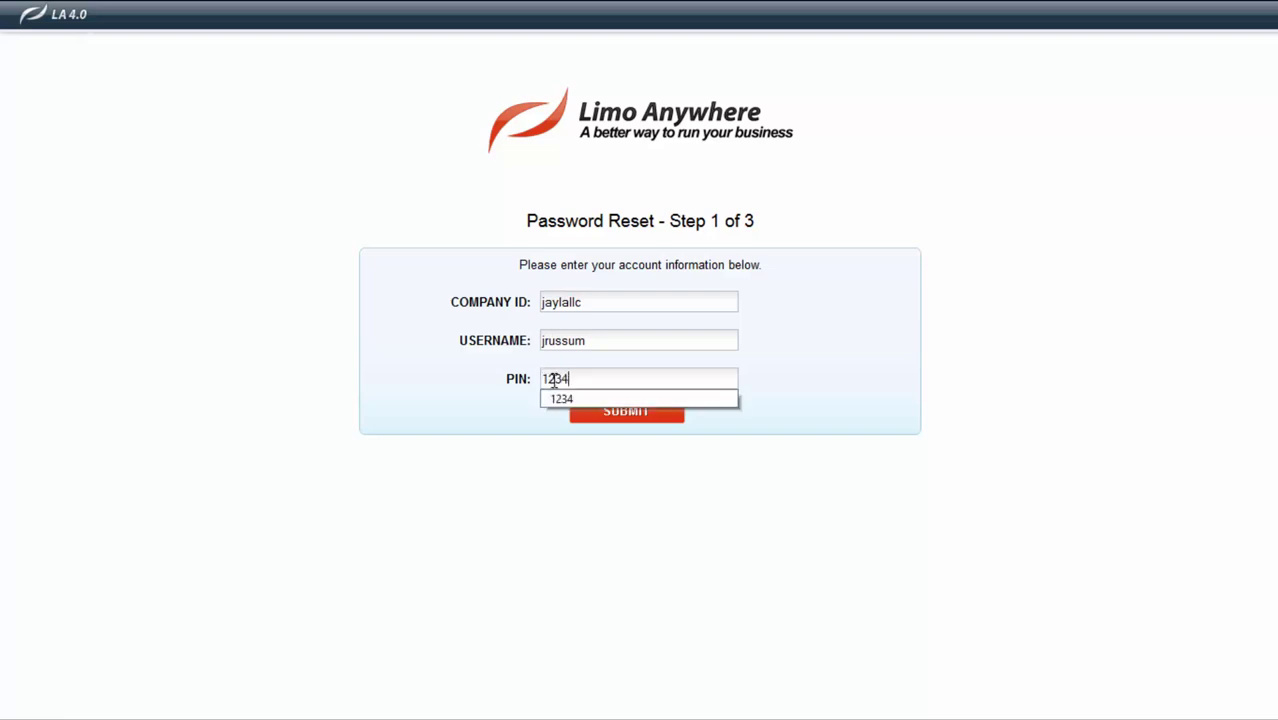
click(601, 414)
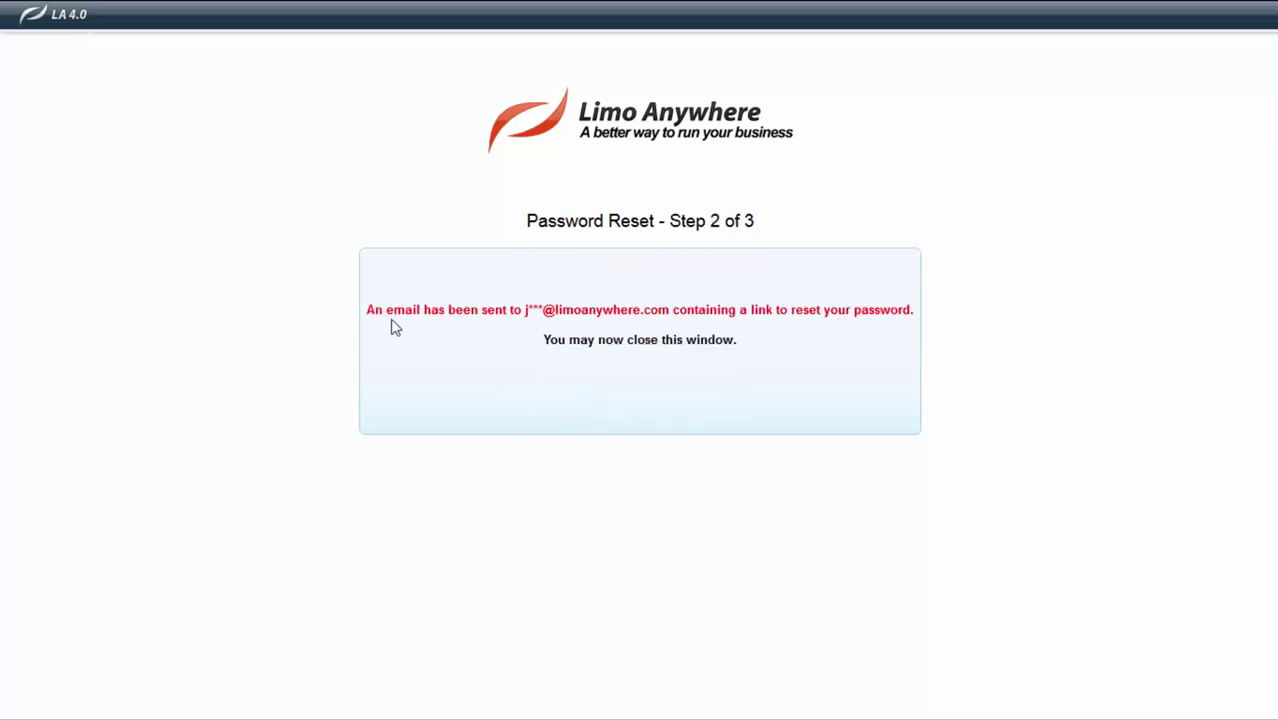